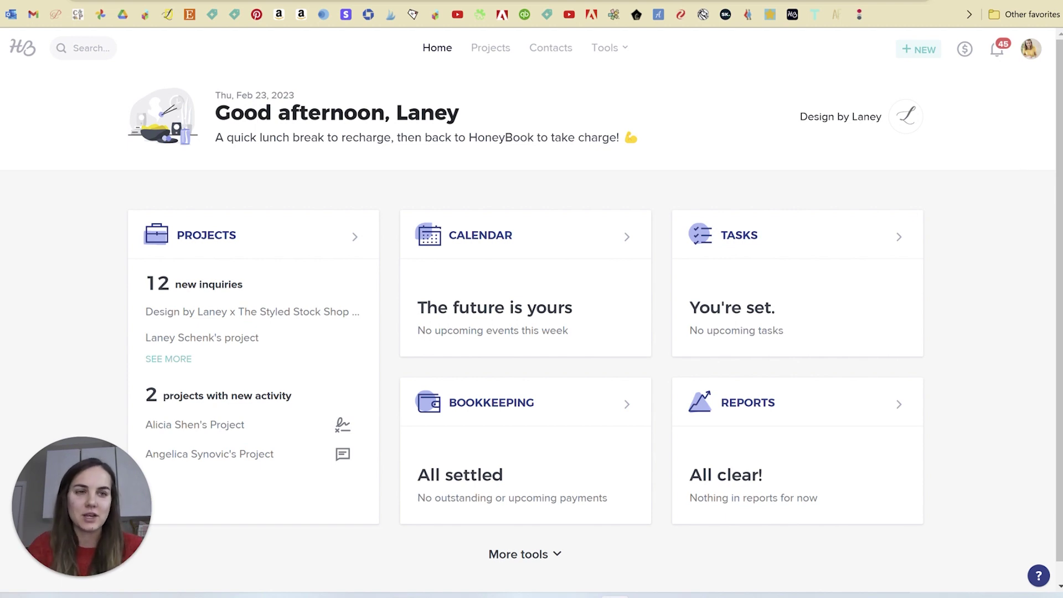
Open Company Settings from the avatar menu and scroll through Company Brand into Preferences.
left_click(1032, 48)
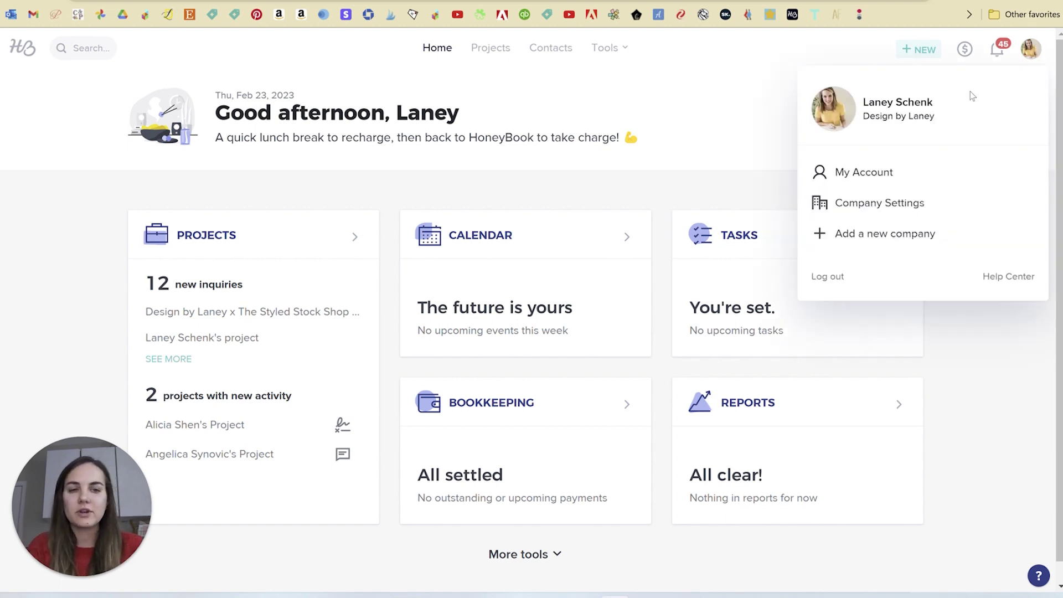
left_click(848, 204)
scroll(781, 191, "down", 1)
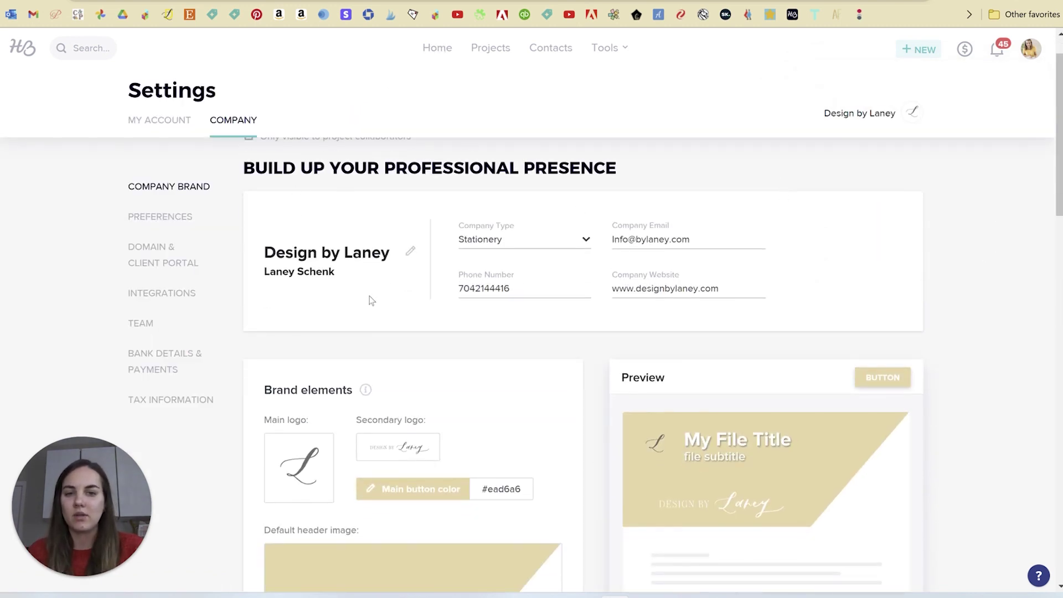
scroll(653, 295, "down", 3)
scroll(652, 296, "down", 2)
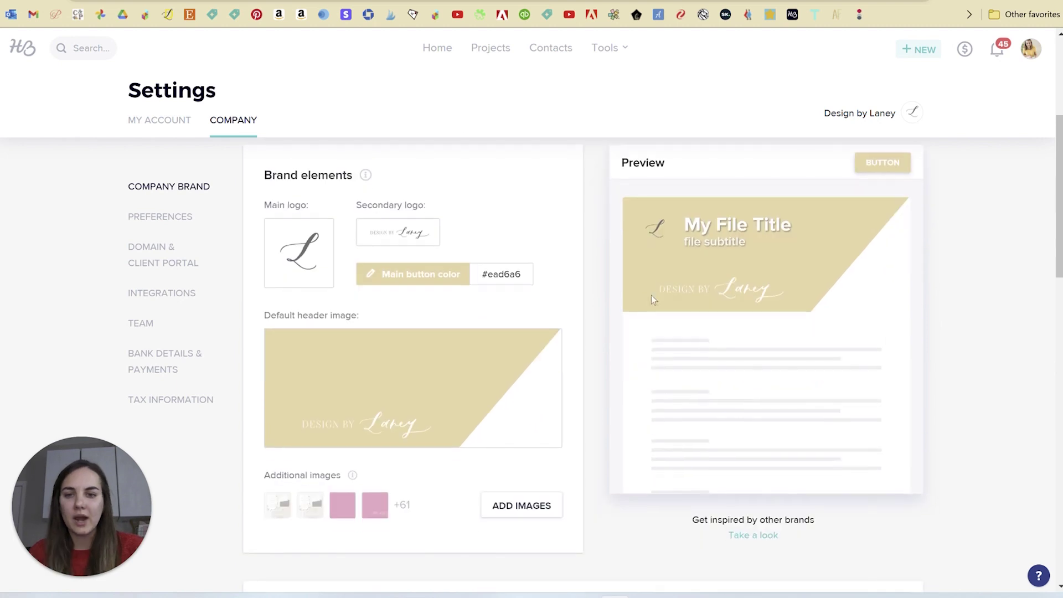
scroll(652, 299, "down", 6)
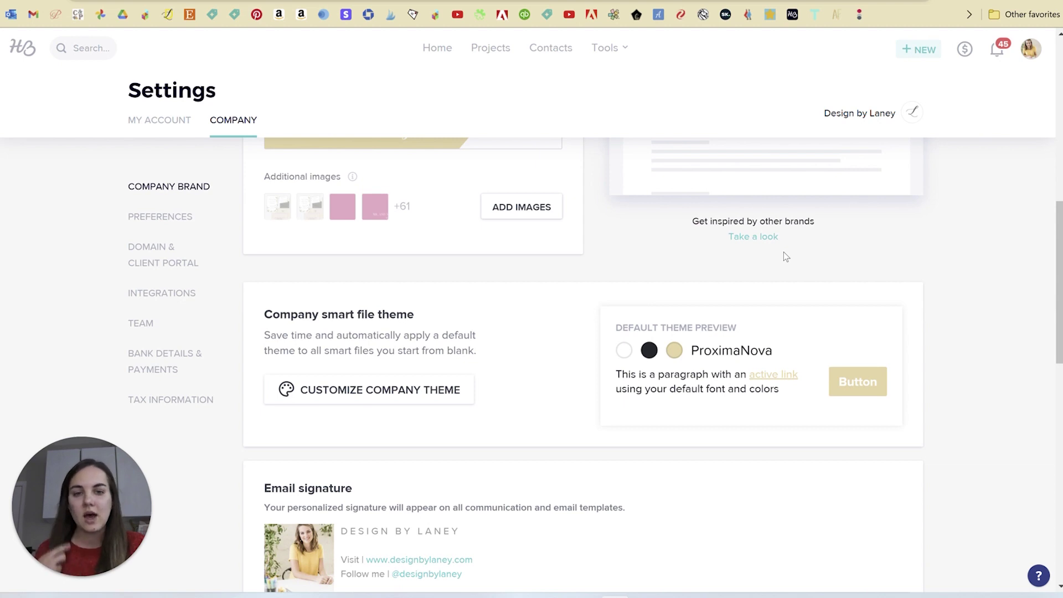
scroll(783, 251, "down", 2)
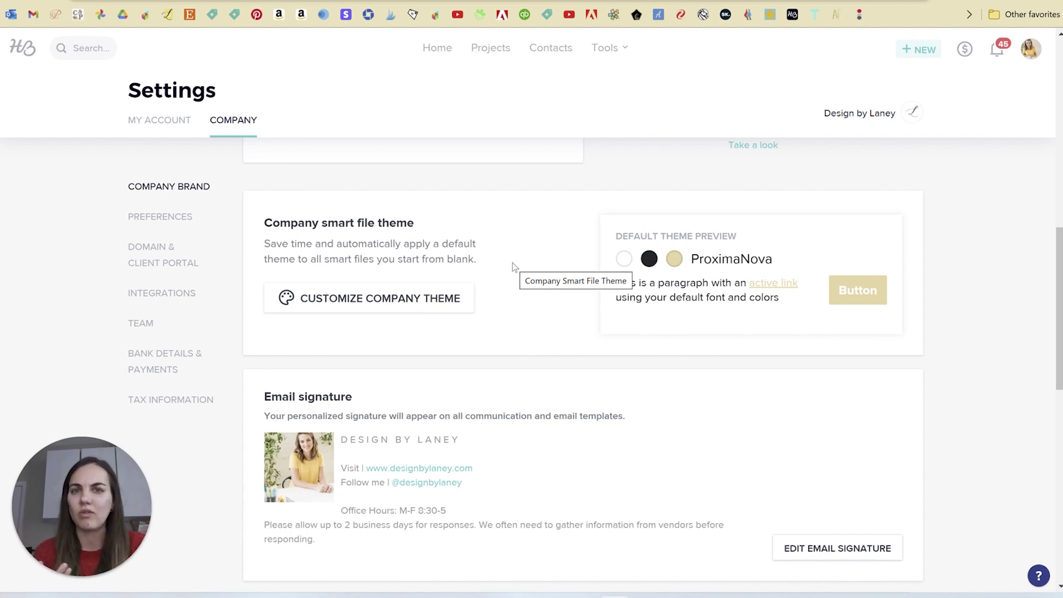
scroll(513, 268, "down", 1)
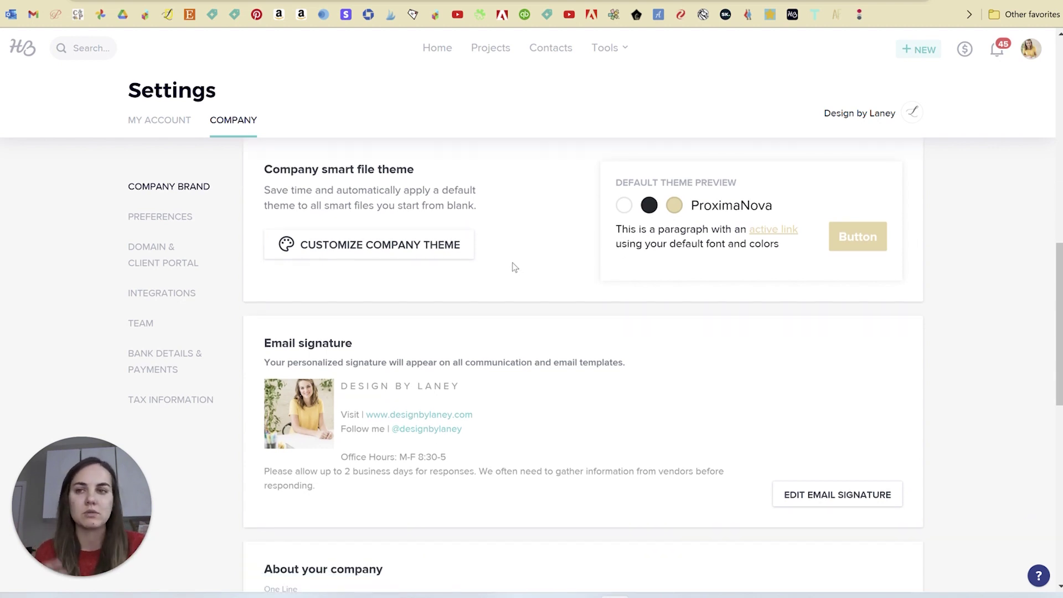
scroll(512, 268, "down", 3)
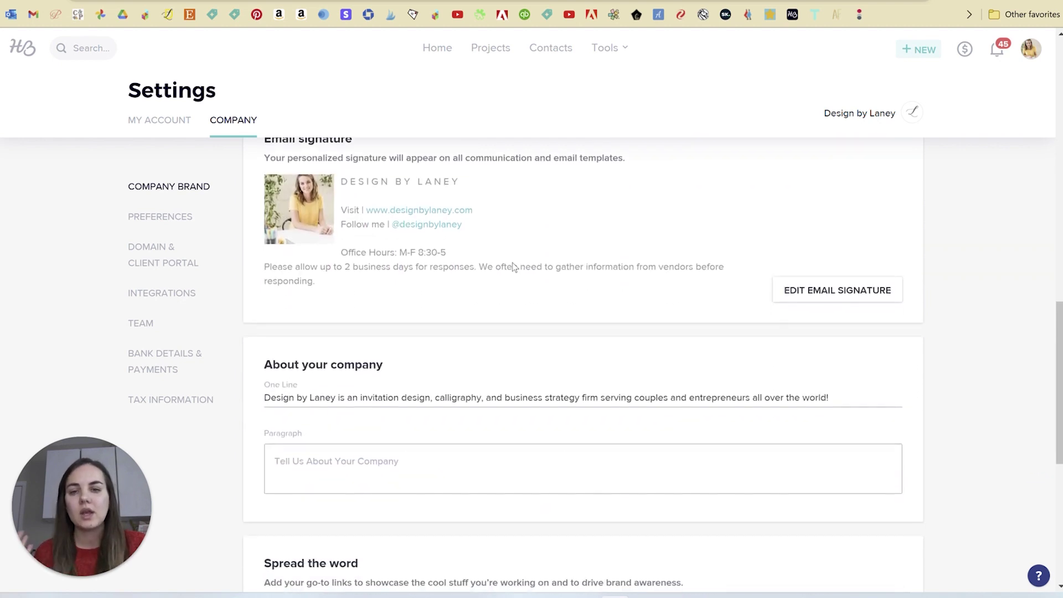
scroll(514, 268, "down", 5)
scroll(514, 268, "down", 3)
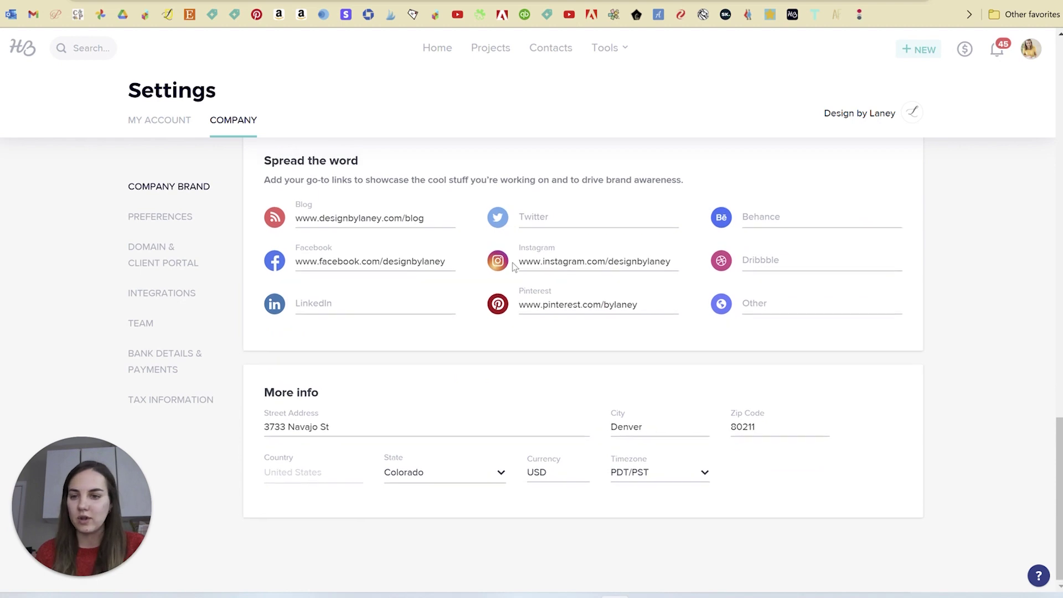
scroll(514, 268, "up", 4)
scroll(512, 262, "down", 10)
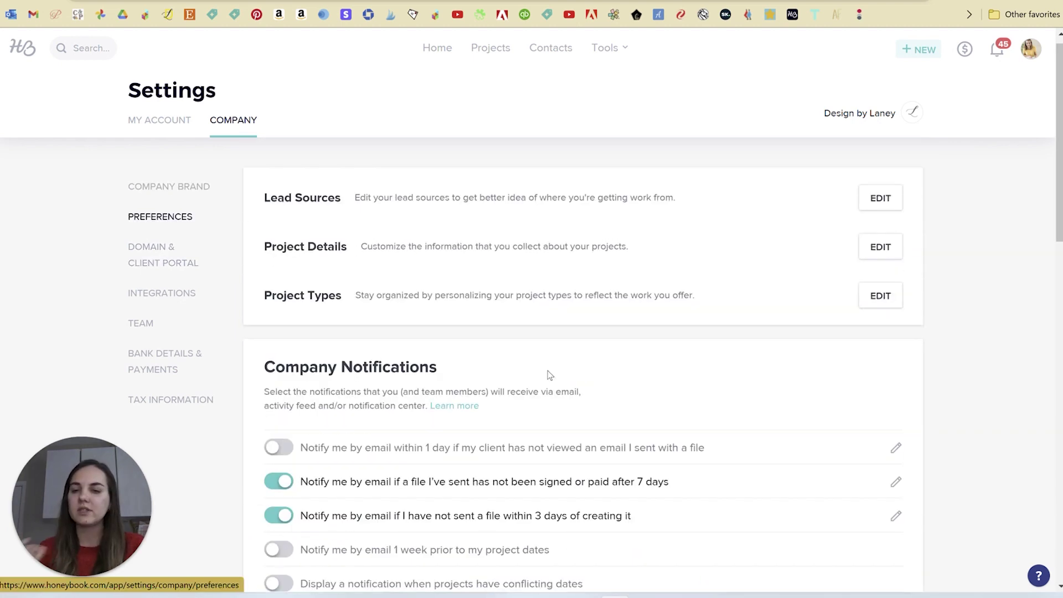
Scroll through the Preferences page, then view the Domain & Client Portal settings.
scroll(546, 368, "down", 5)
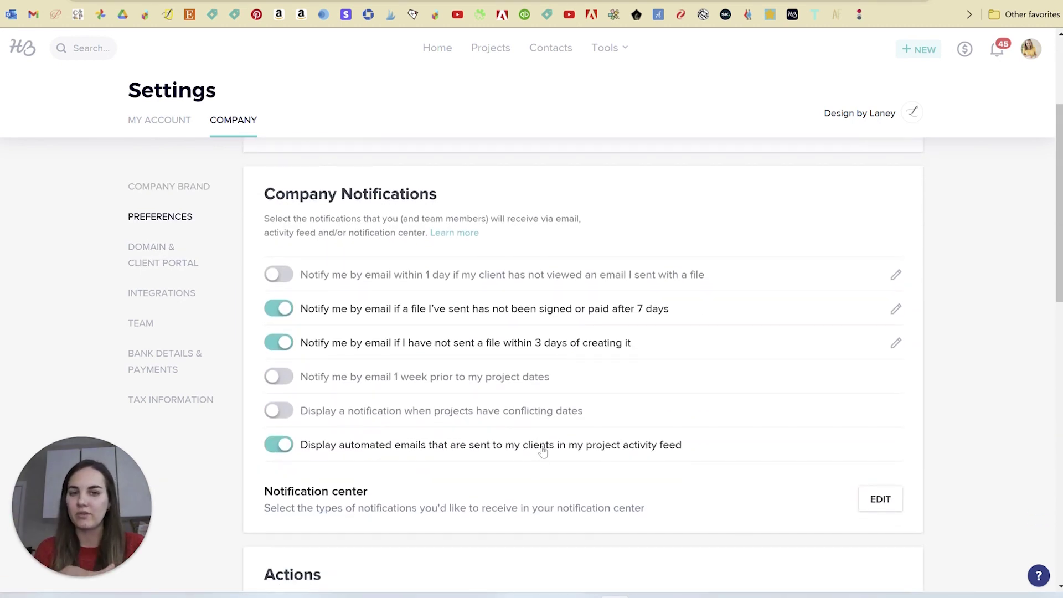
scroll(542, 450, "down", 6)
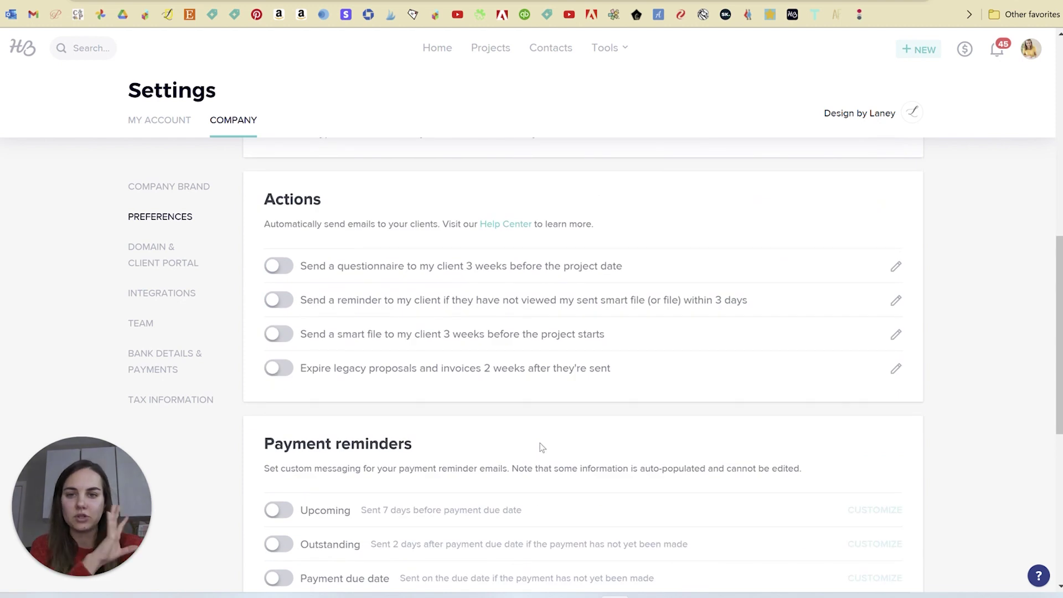
scroll(541, 447, "down", 5)
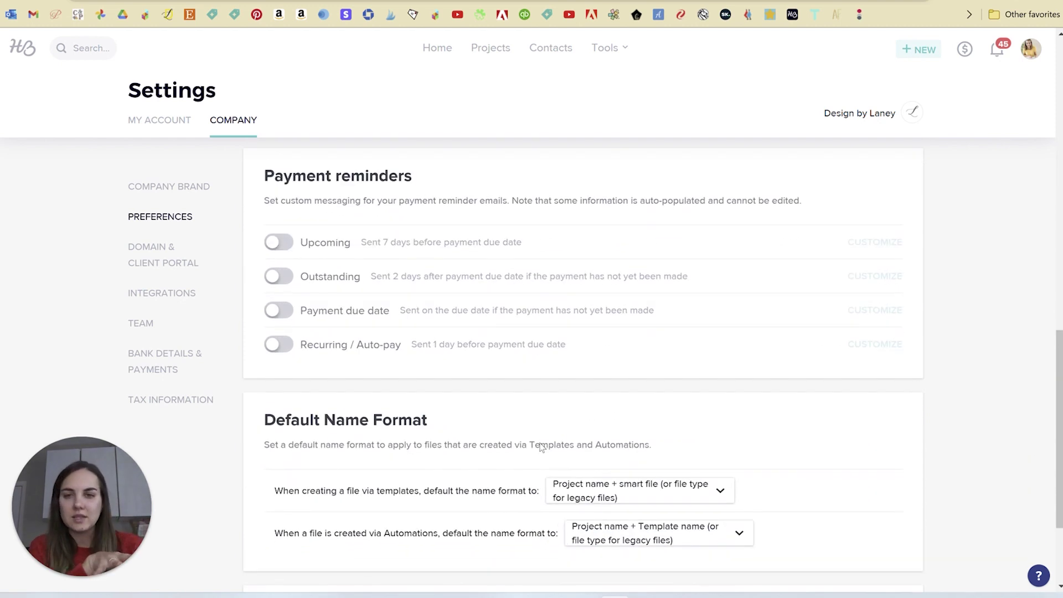
scroll(542, 441, "down", 2)
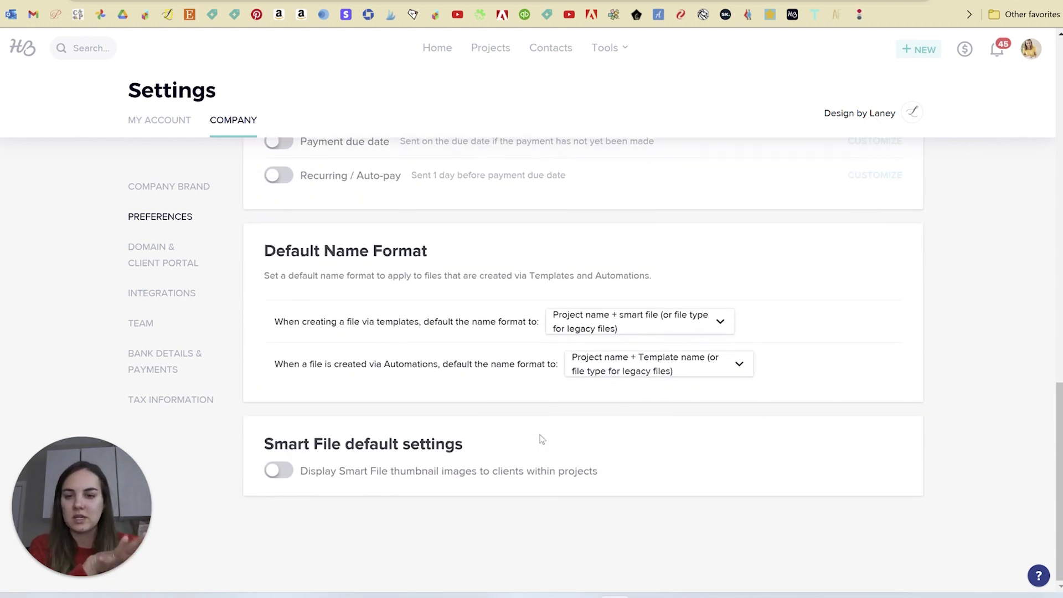
scroll(542, 439, "up", 12)
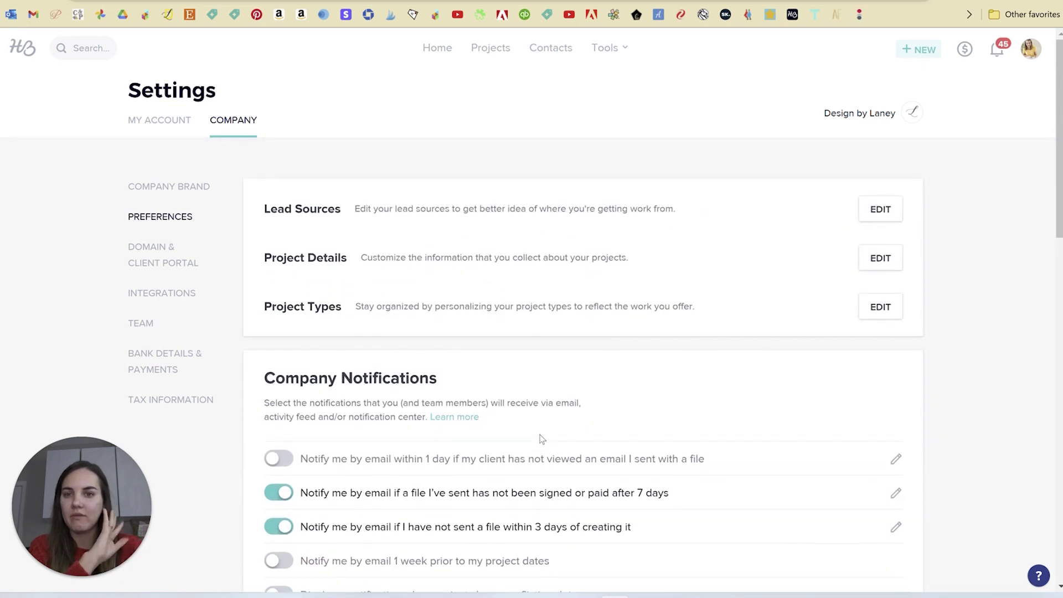
left_click(163, 255)
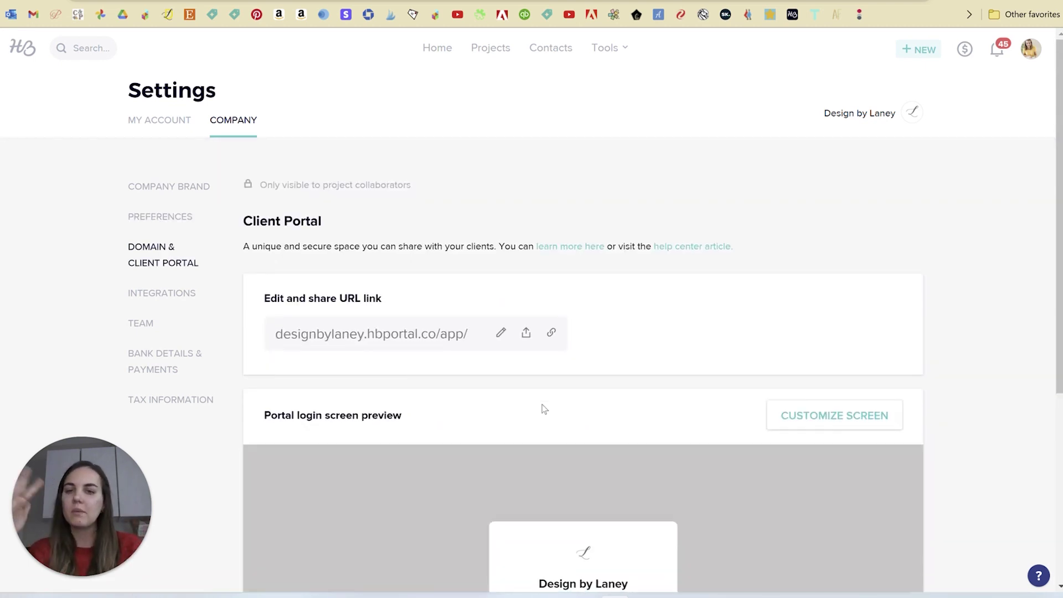
Review the Integrations page with Gmail, QuickBooks, Zoom and Calendly options.
left_click(177, 300)
scroll(486, 407, "down", 8)
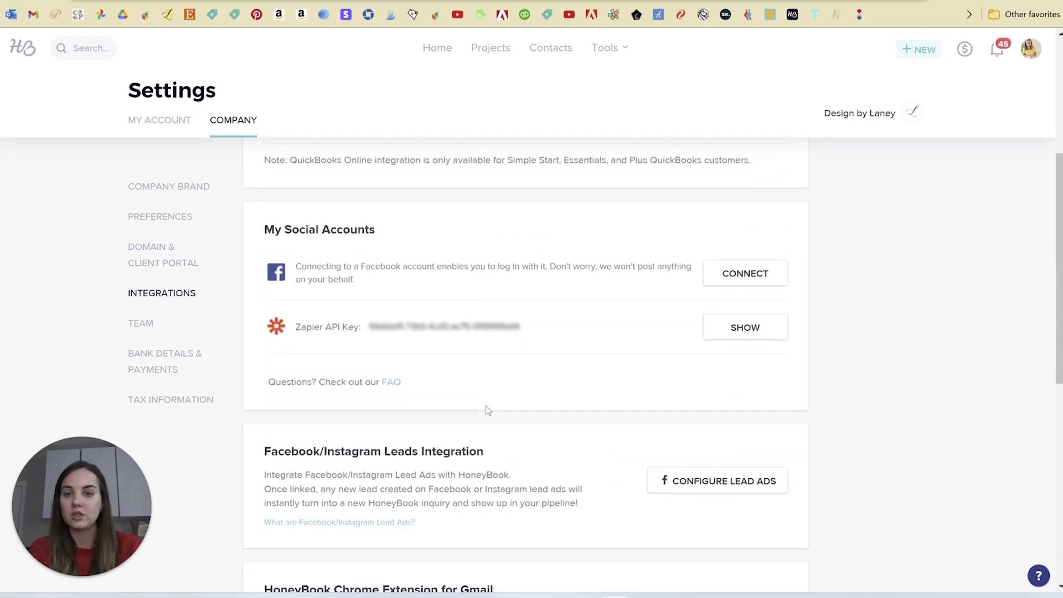
scroll(486, 411, "down", 5)
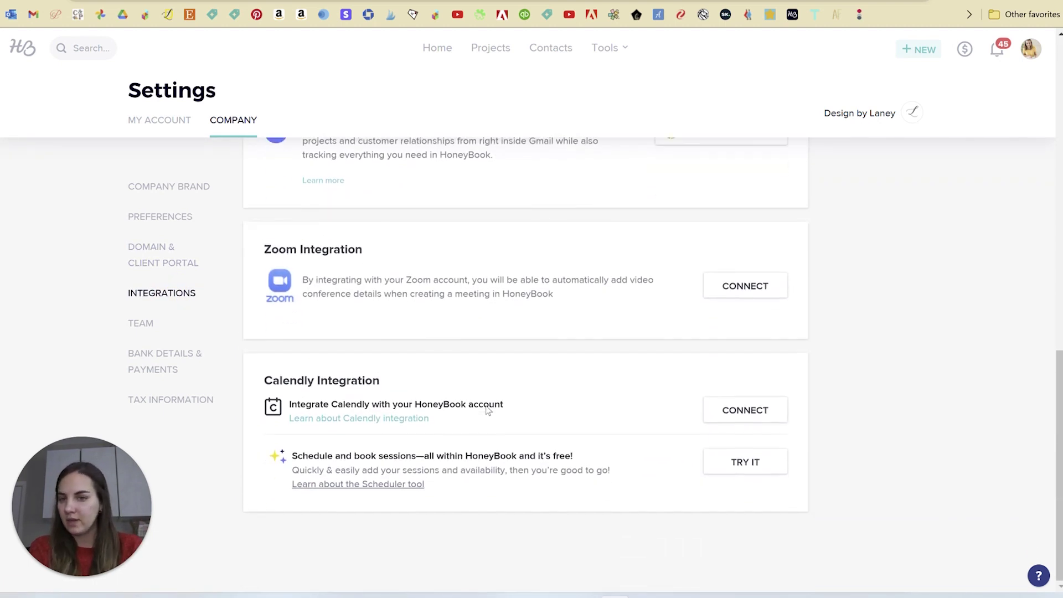
scroll(487, 405, "up", 3)
scroll(487, 405, "up", 10)
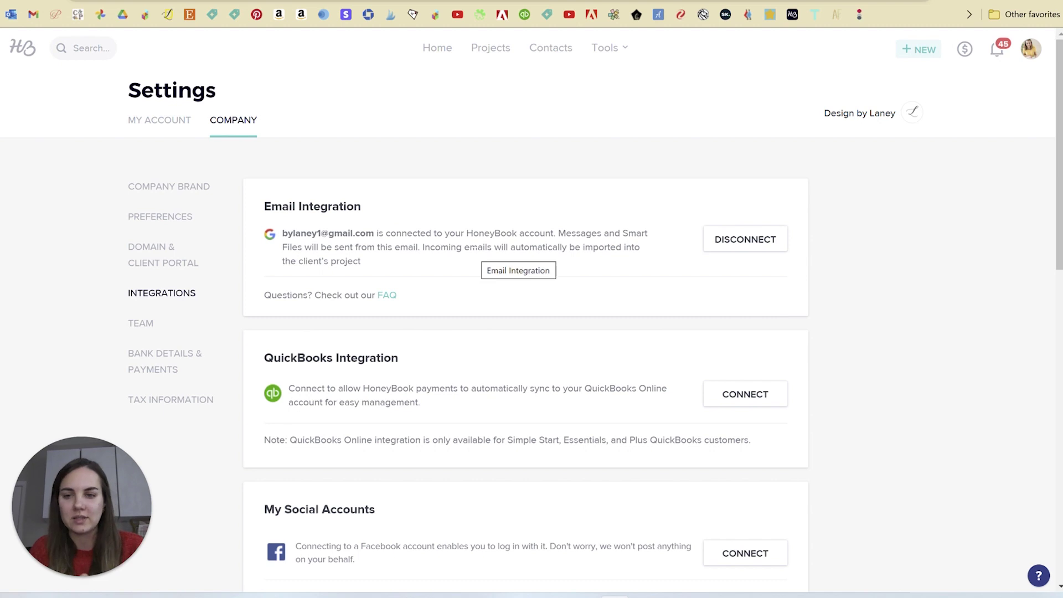
Open Bank Details & Payments and review the accepted payment methods.
left_click(161, 357)
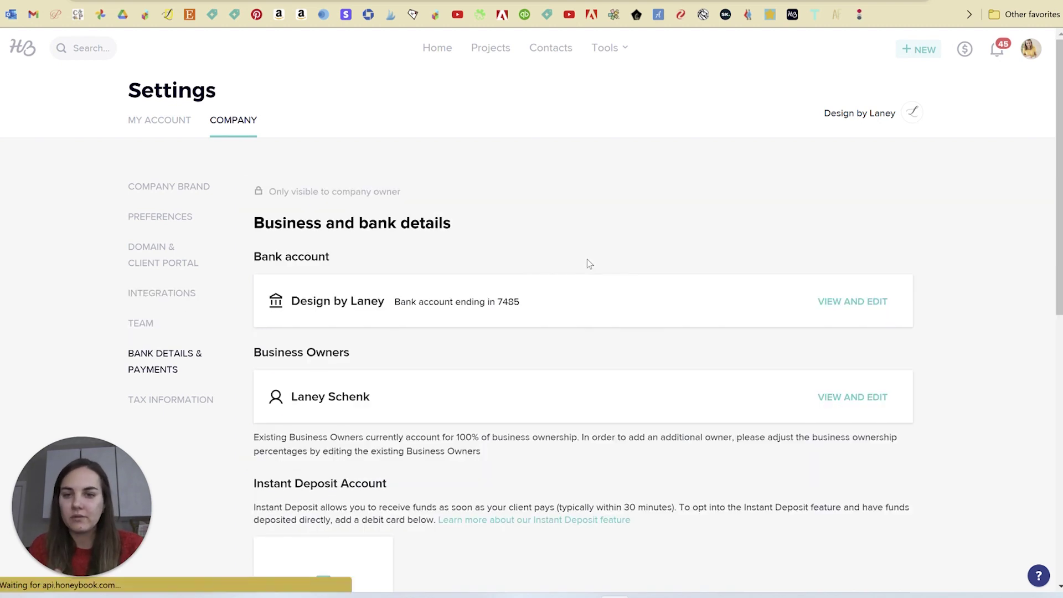
scroll(587, 259, "down", 3)
scroll(588, 259, "down", 4)
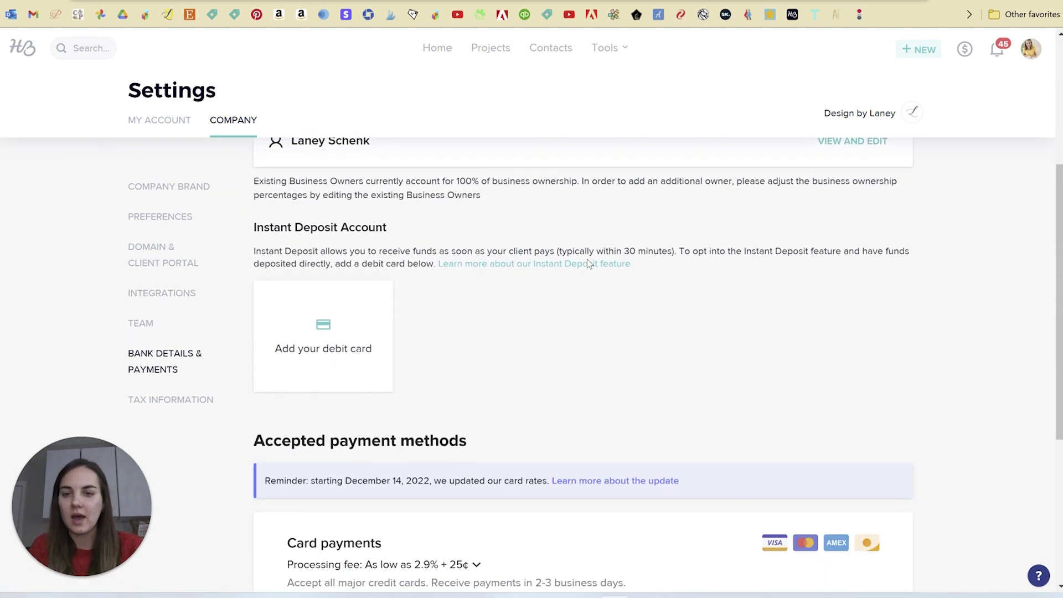
scroll(587, 260, "up", 4)
scroll(589, 264, "up", 3)
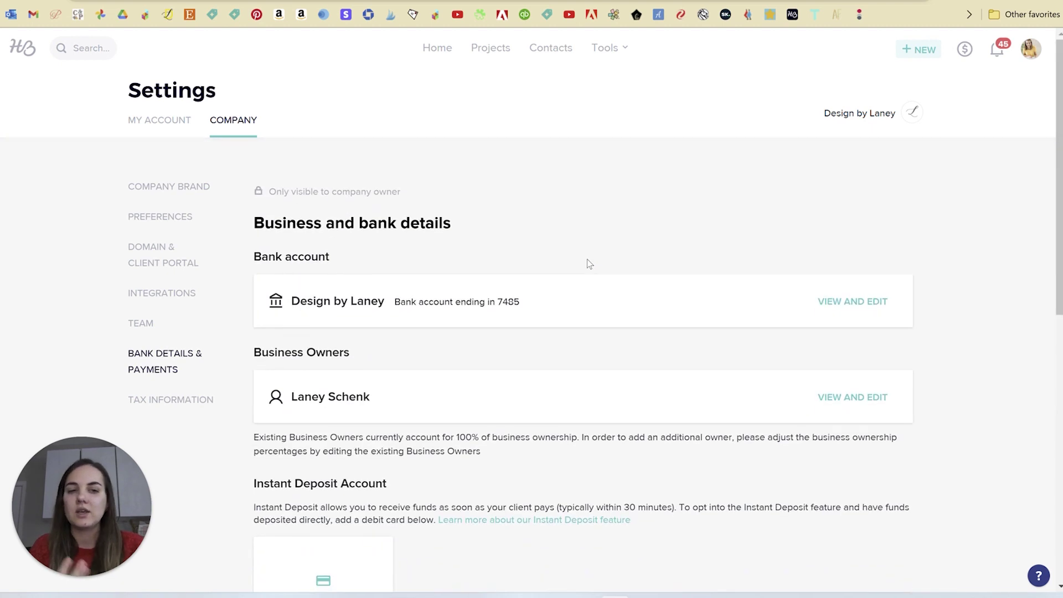
scroll(588, 261, "down", 5)
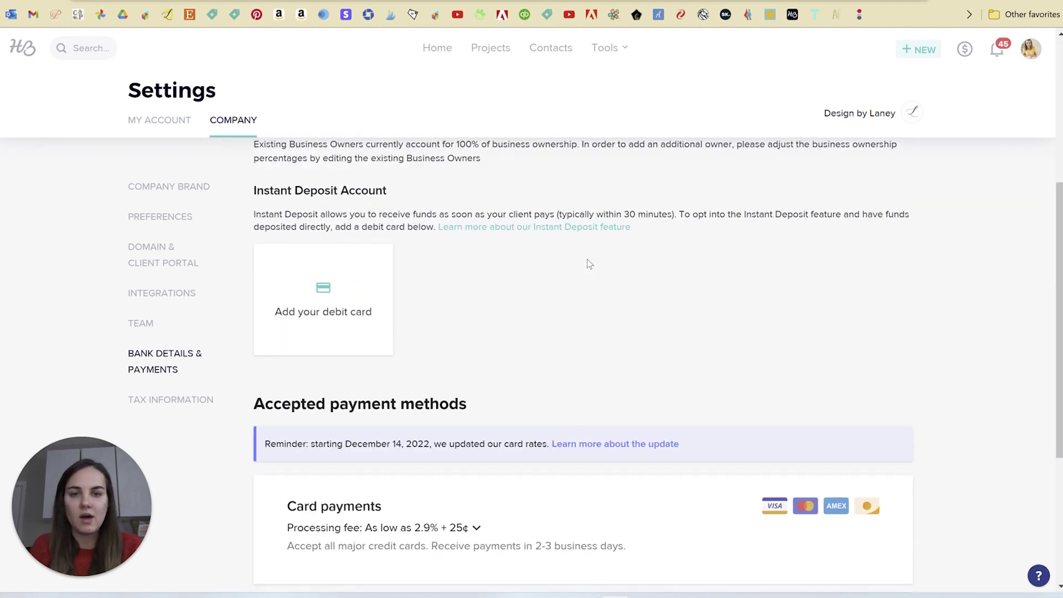
scroll(588, 261, "down", 1)
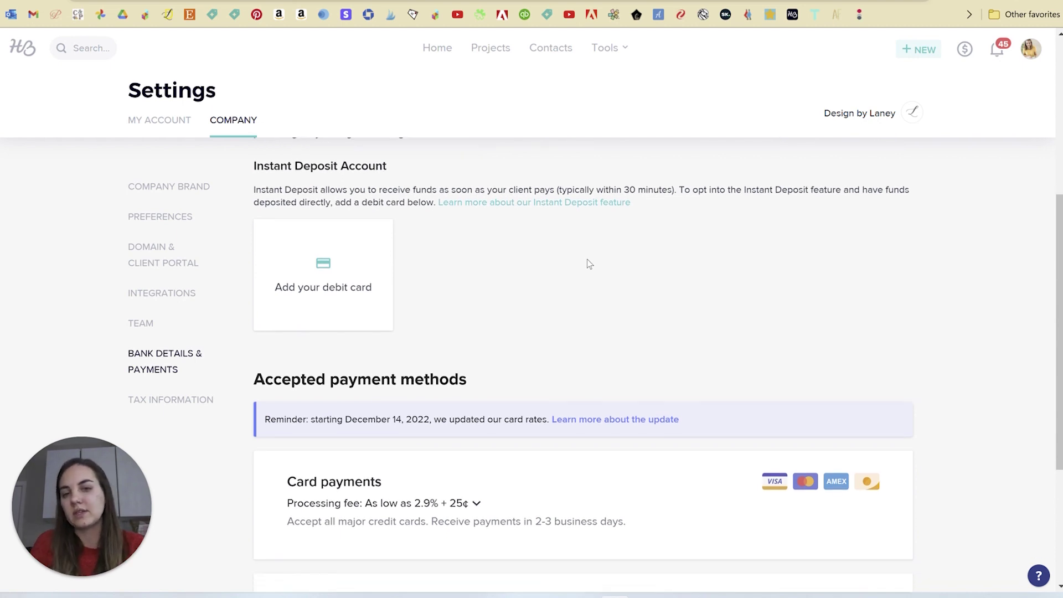
scroll(588, 263, "down", 5)
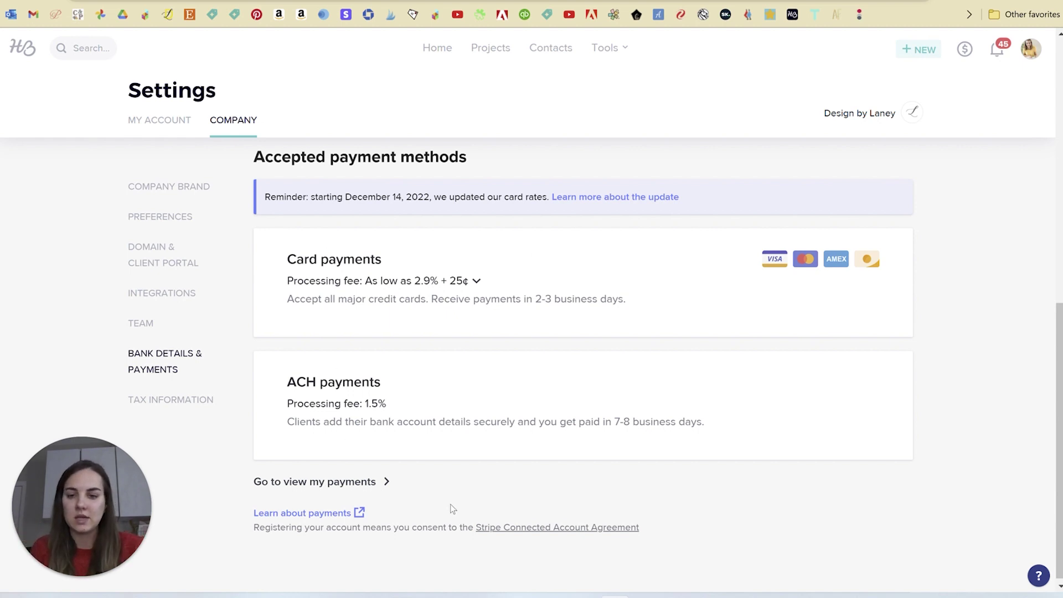
scroll(452, 508, "up", 3)
scroll(452, 509, "down", 2)
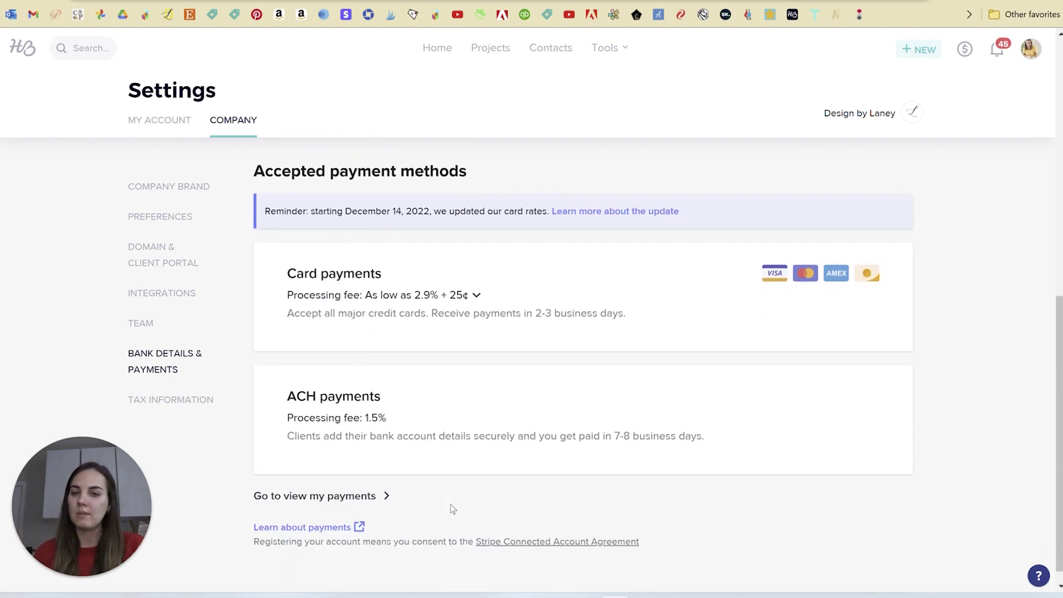
Expand and collapse the card payment rates by card brand, then go to My Account.
left_click(477, 296)
left_click(477, 297)
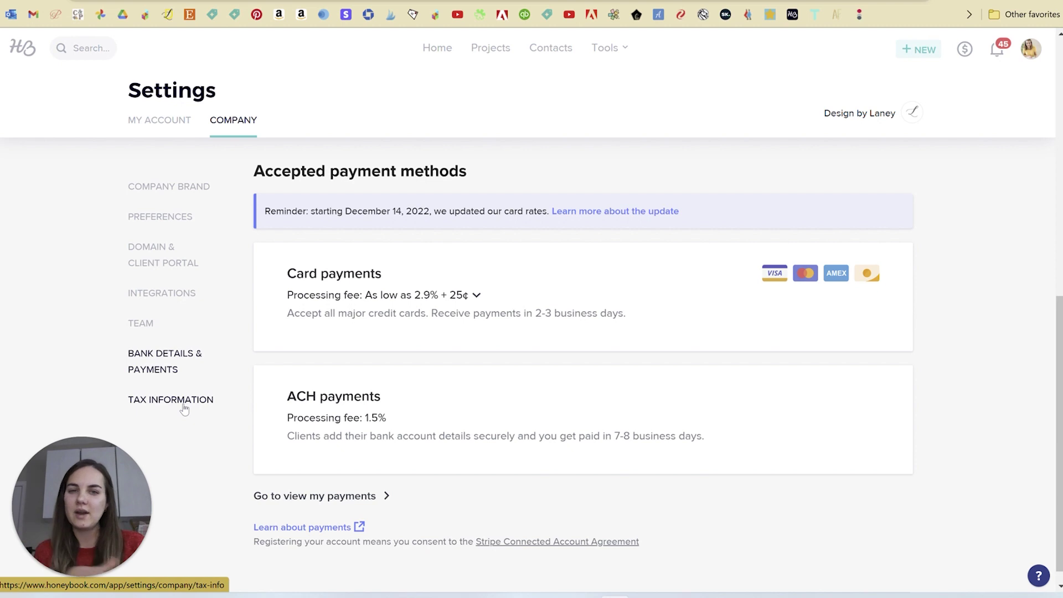
left_click(158, 131)
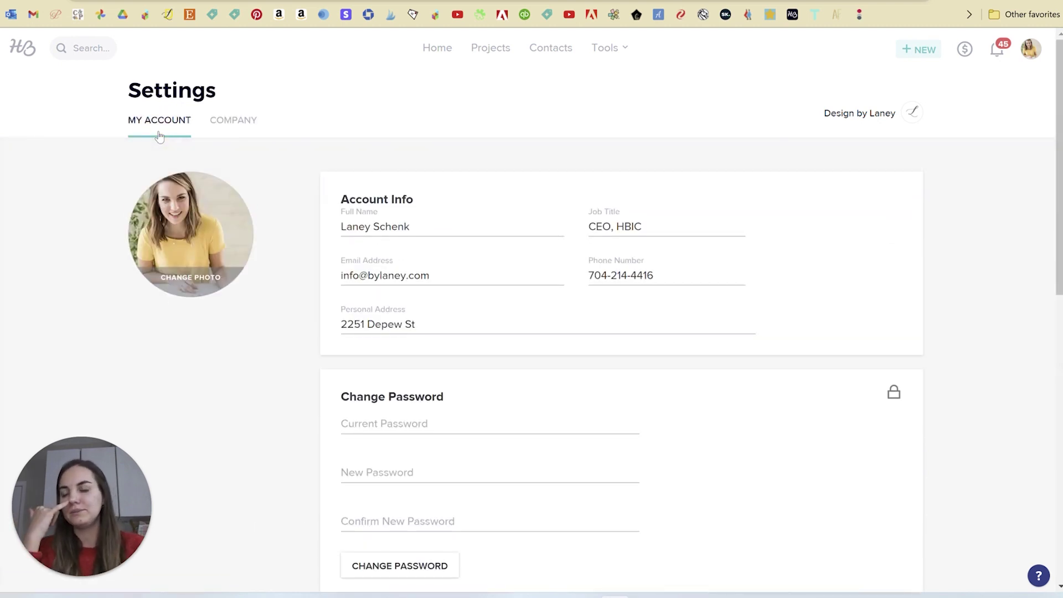
Open the Default Contact Form template from the tools list and scroll through its questions.
left_click(599, 51)
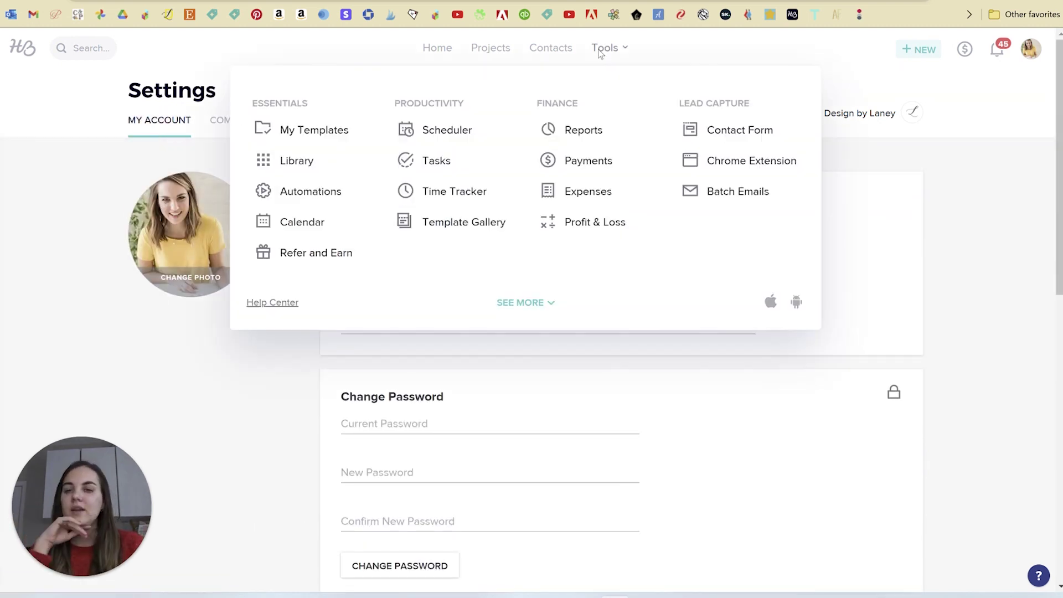
left_click(760, 136)
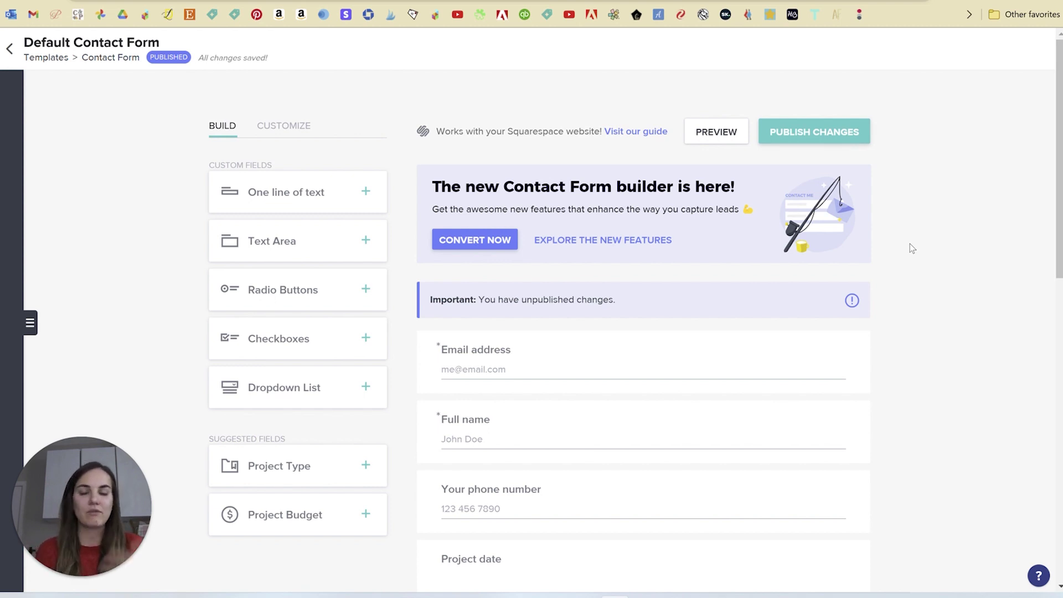
scroll(909, 243, "down", 2)
scroll(910, 244, "up", 2)
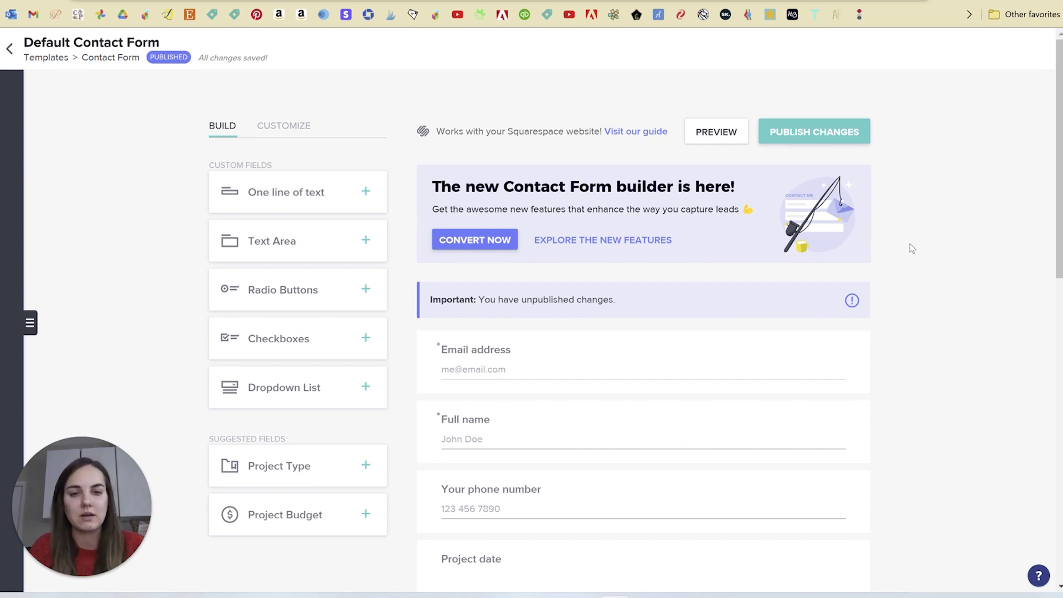
scroll(923, 243, "down", 2)
scroll(923, 243, "down", 6)
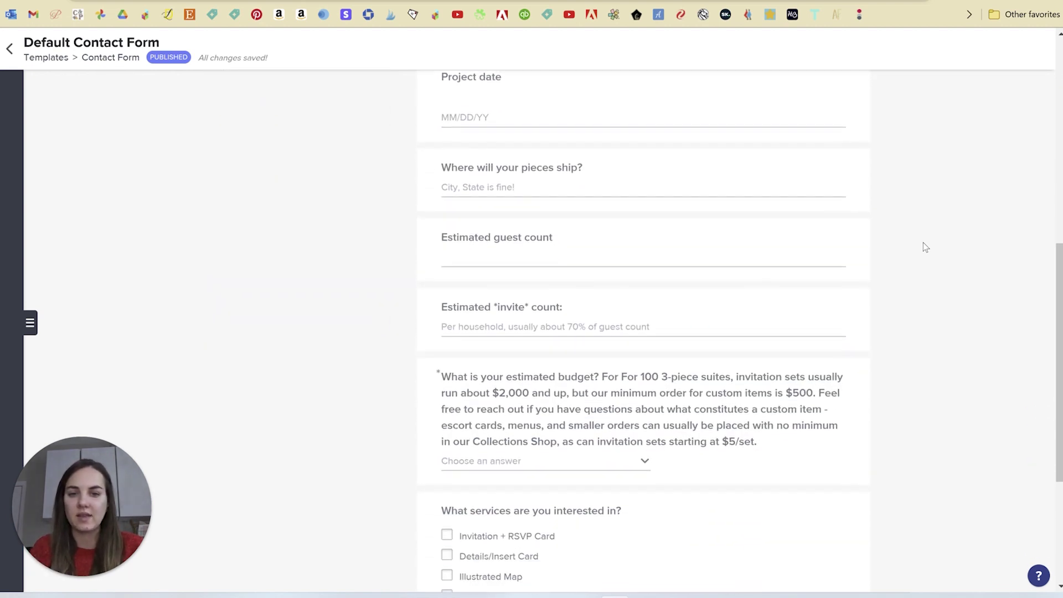
scroll(923, 243, "down", 5)
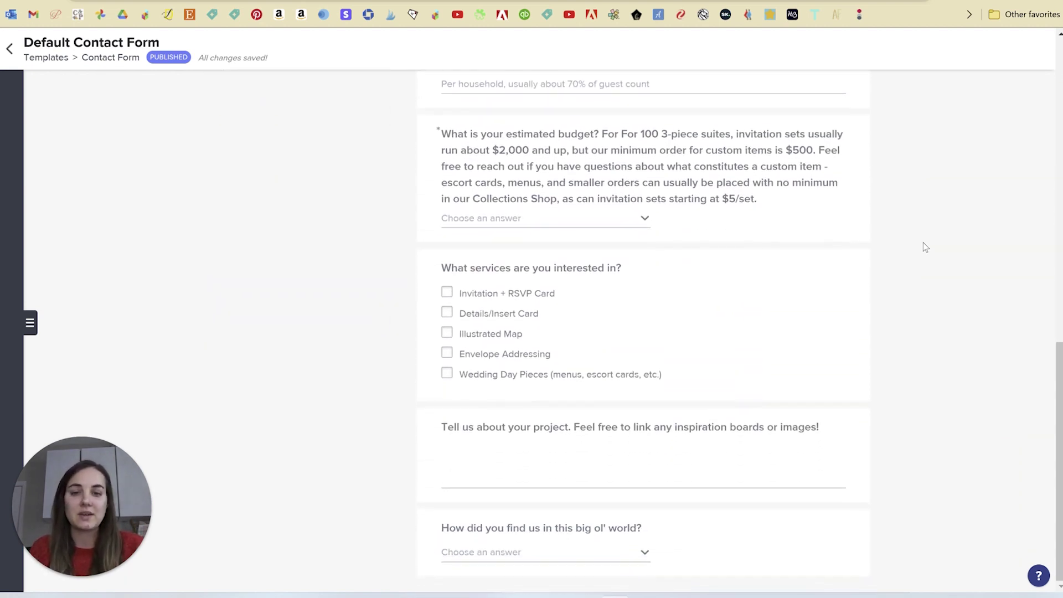
scroll(679, 117, "up", 1)
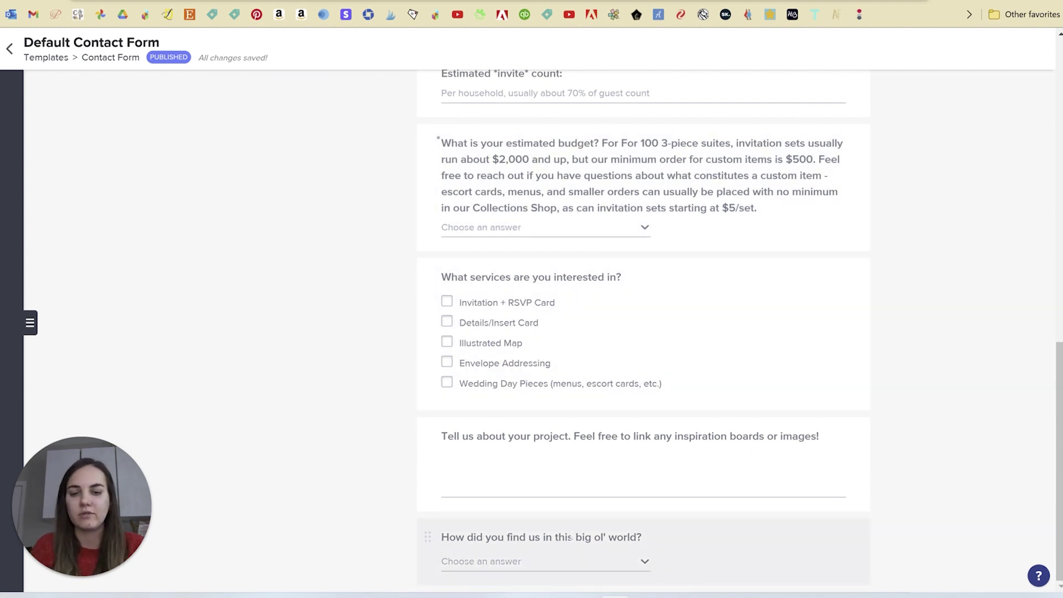
Expand the 'How did you find us' question to see its answers, then collapse it.
left_click(720, 536)
scroll(649, 558, "down", 4)
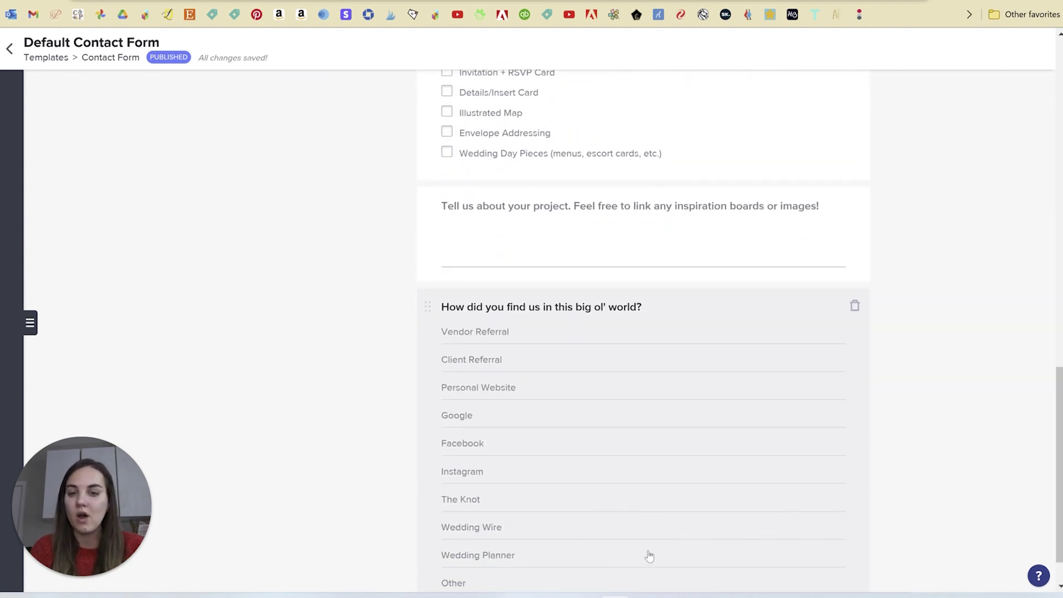
scroll(650, 556, "down", 2)
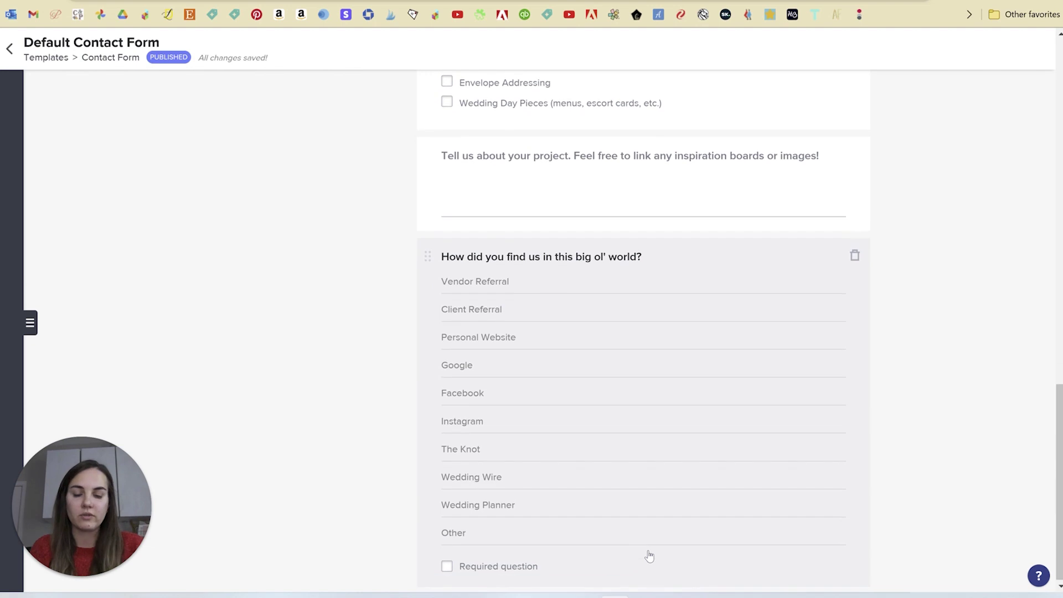
left_click(914, 213)
scroll(915, 213, "up", 3)
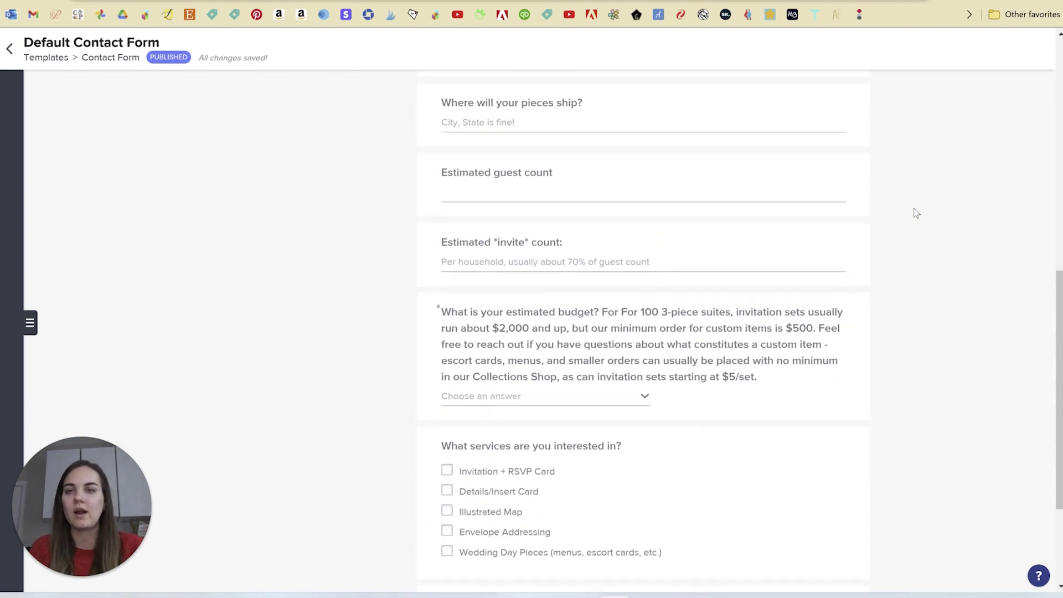
scroll(917, 213, "up", 8)
scroll(915, 211, "up", 1)
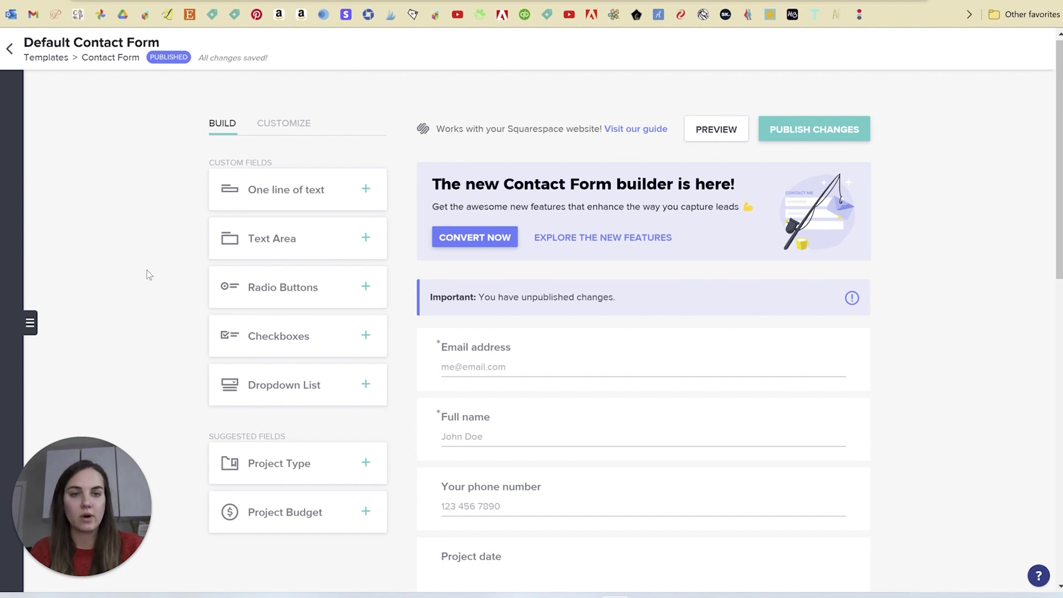
Publish the Default Contact Form changes, check its embed code, close it and open Projects.
left_click(834, 133)
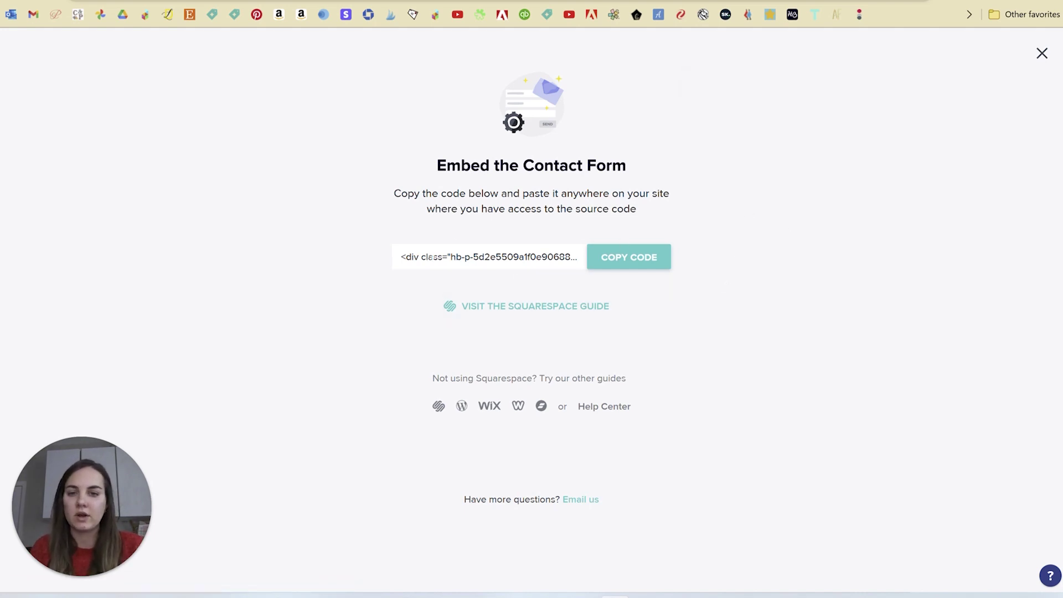
double_click(429, 257)
left_click(474, 257)
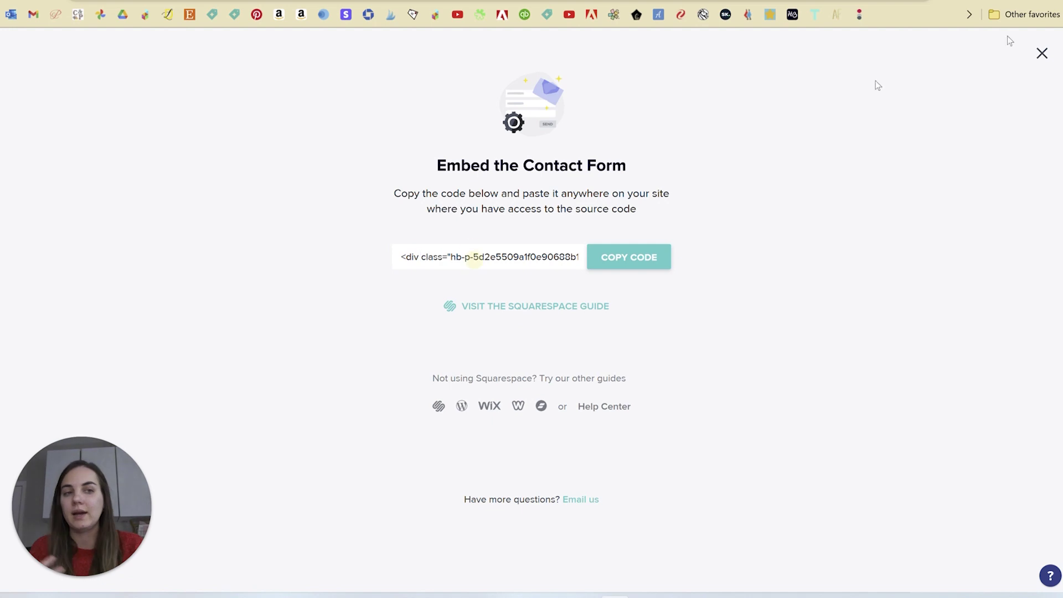
left_click(1041, 53)
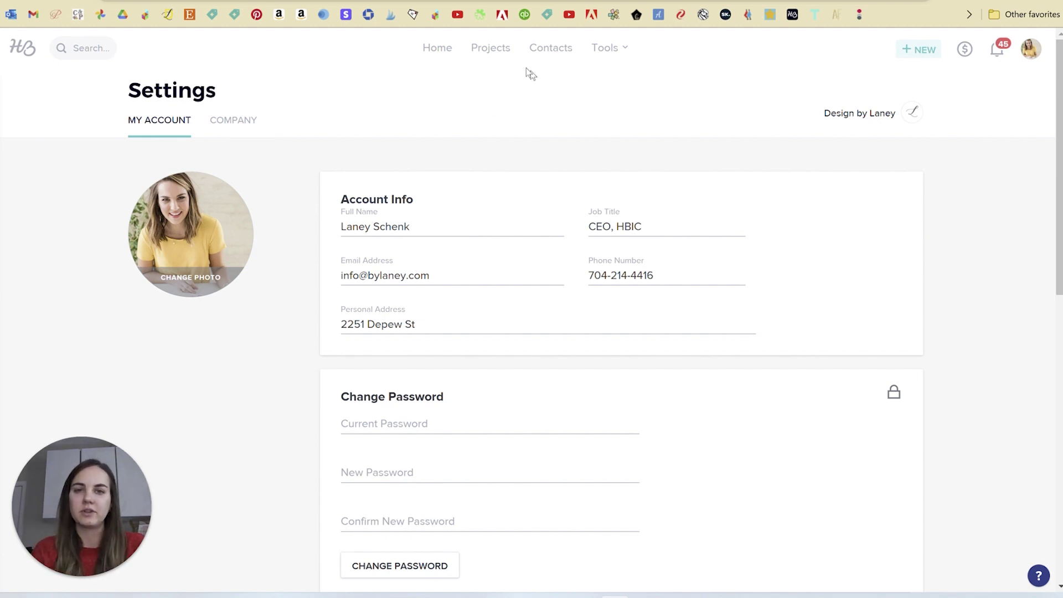
left_click(493, 47)
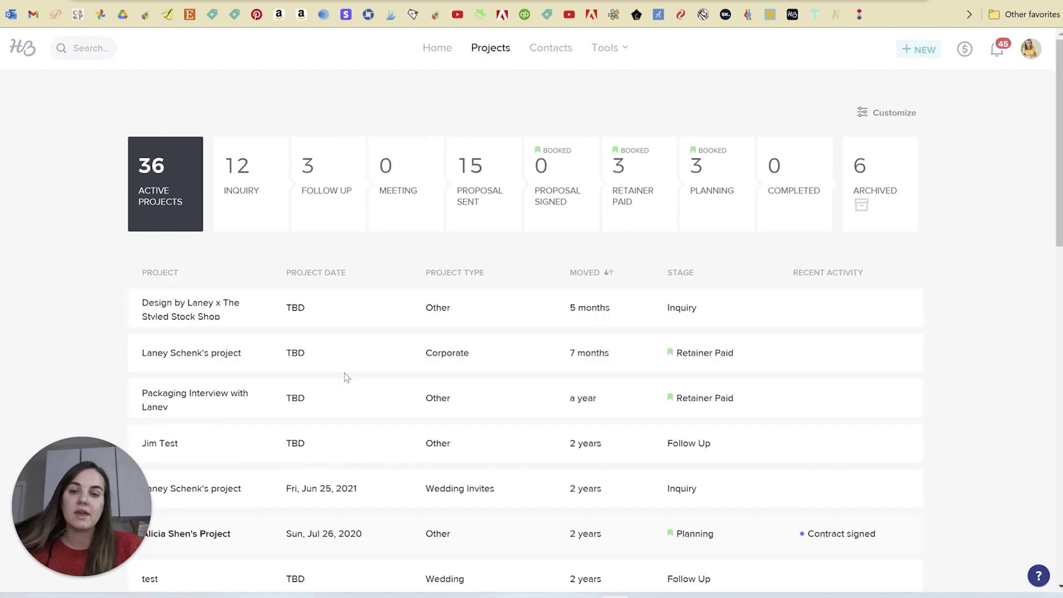
Scroll the 36-project pipeline table, then switch to the Blank Process Flow Diagram PDF.
scroll(344, 374, "down", 9)
scroll(345, 376, "down", 7)
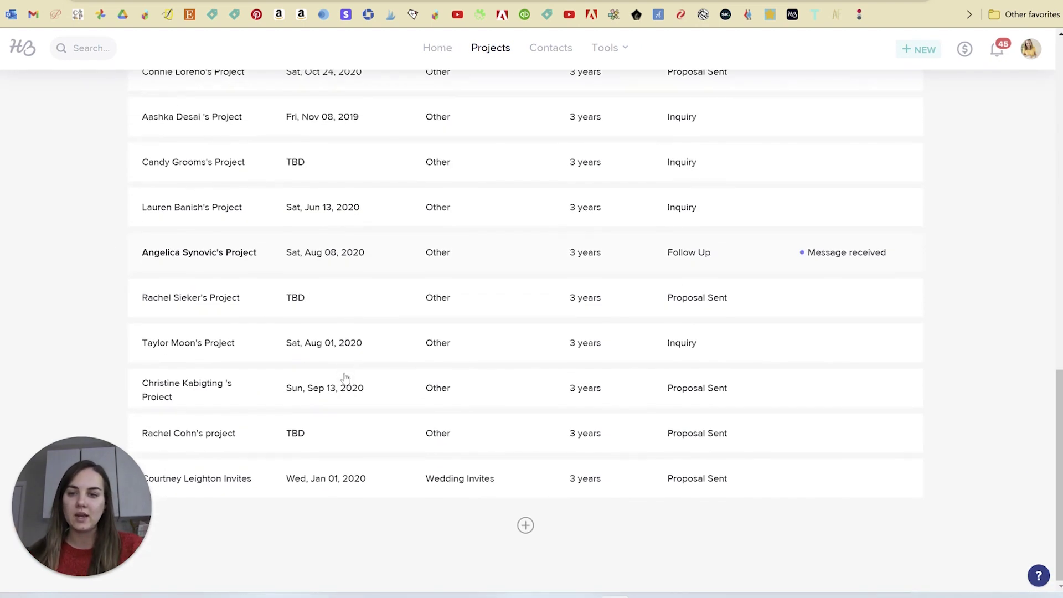
scroll(345, 376, "up", 15)
mouse_move(606, 59)
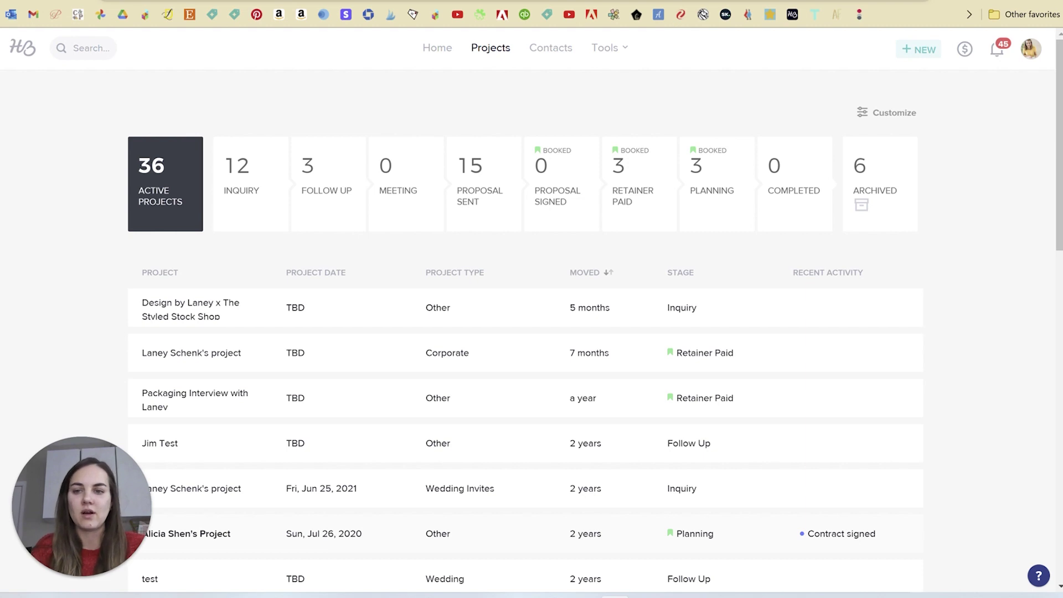
key("ctrl+Tab")
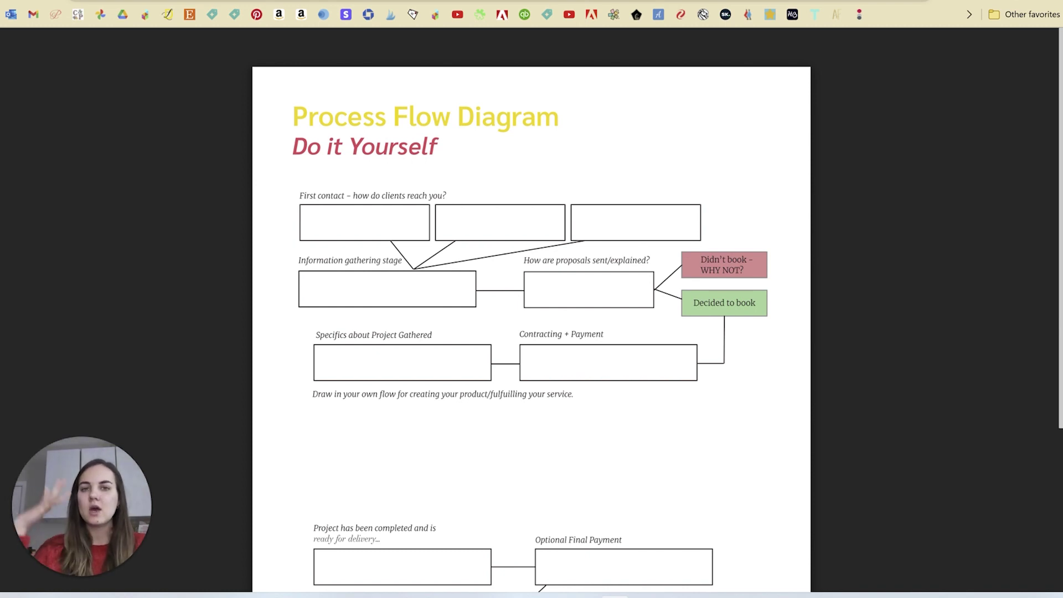
Scroll through the Blank Process Flow Diagram PDF's client workflow template in Google Drive.
scroll(532, 310, "down", 4)
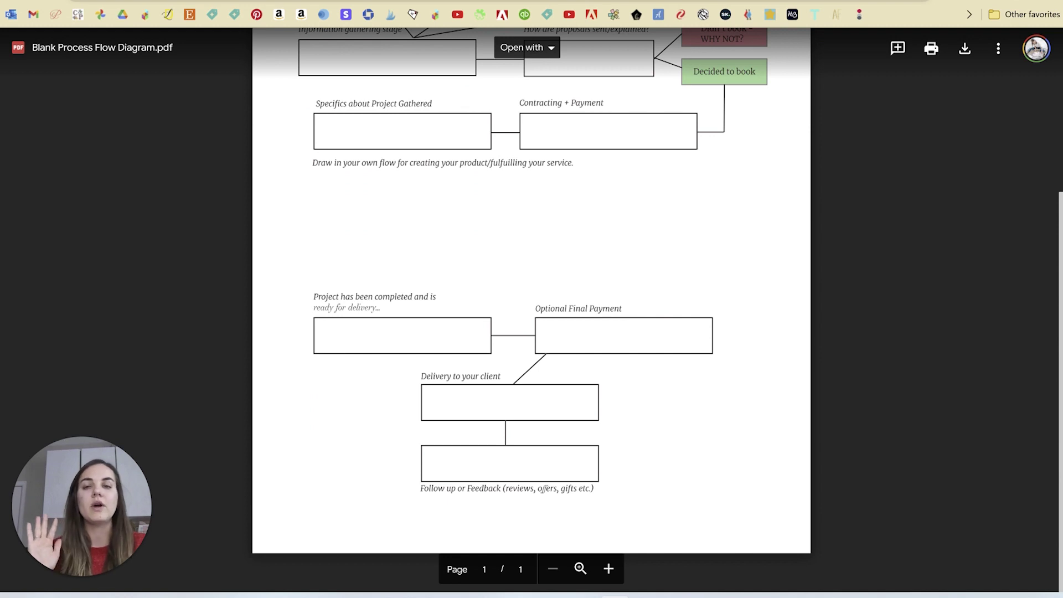
scroll(532, 310, "up", 4)
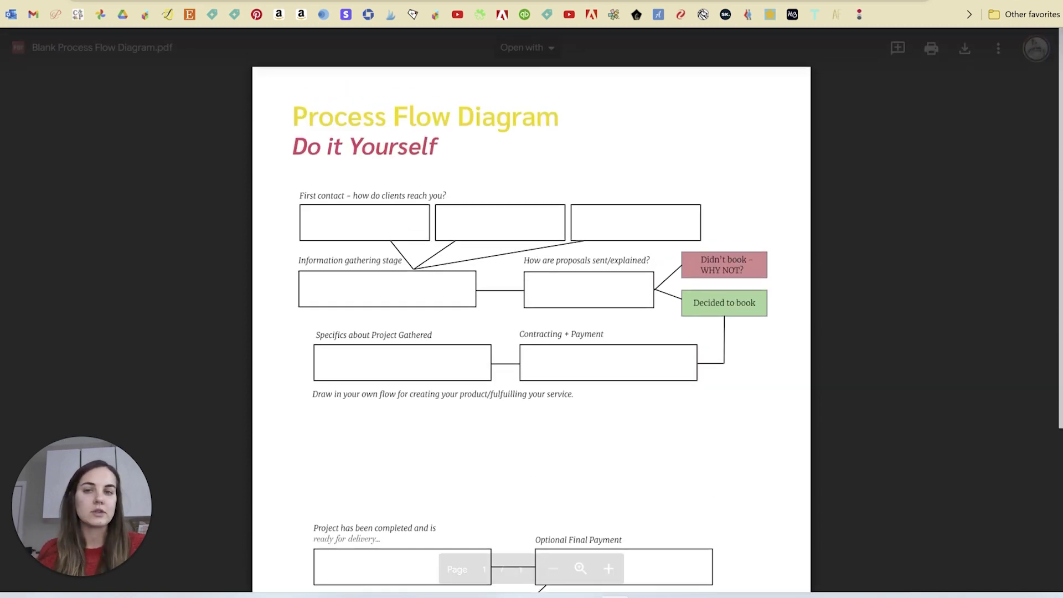
scroll(532, 310, "down", 2)
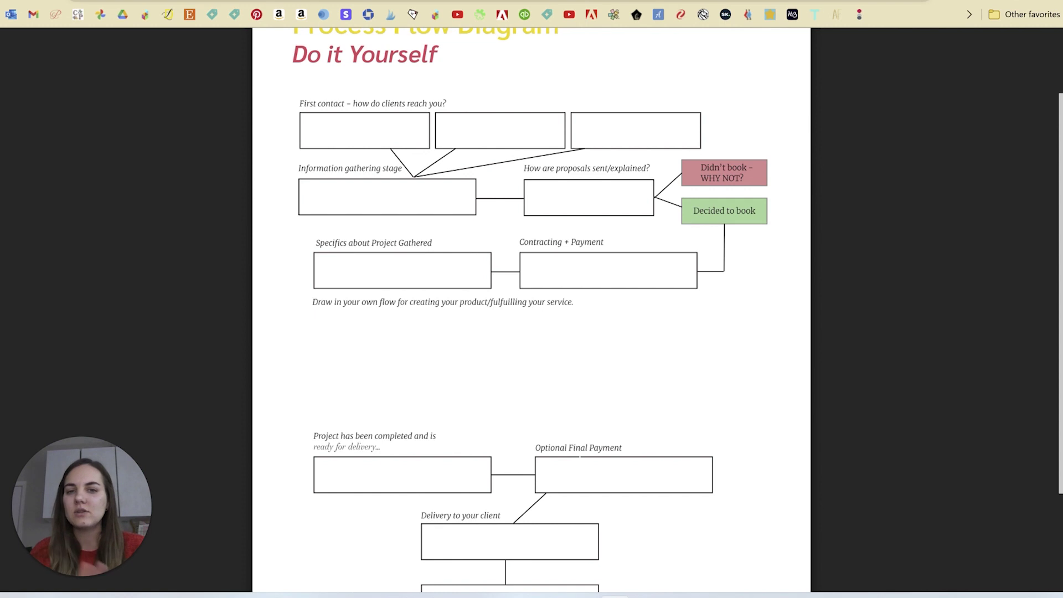
scroll(532, 310, "down", 2)
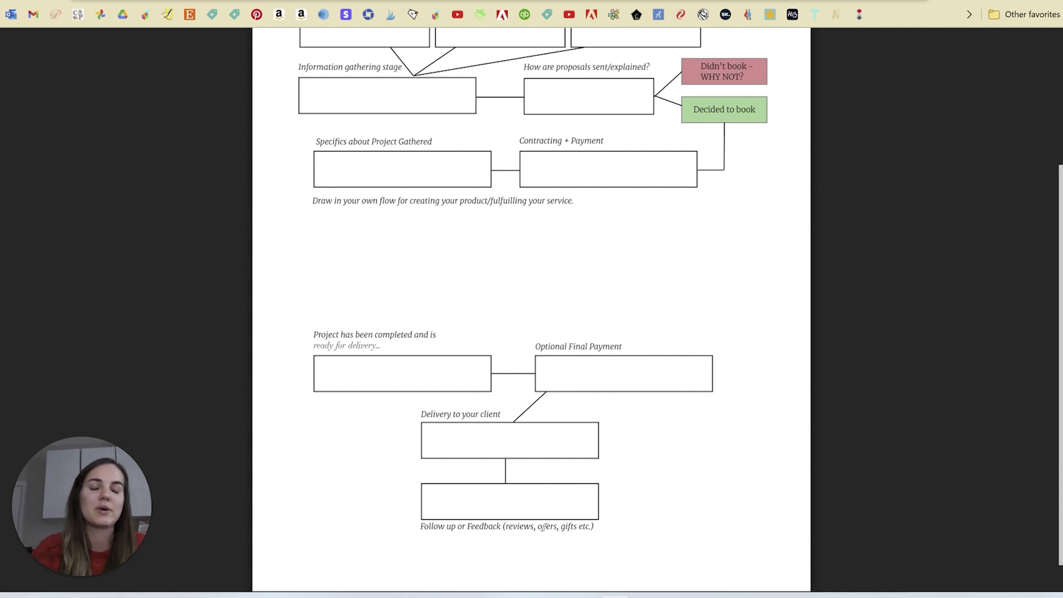
scroll(532, 310, "up", 3)
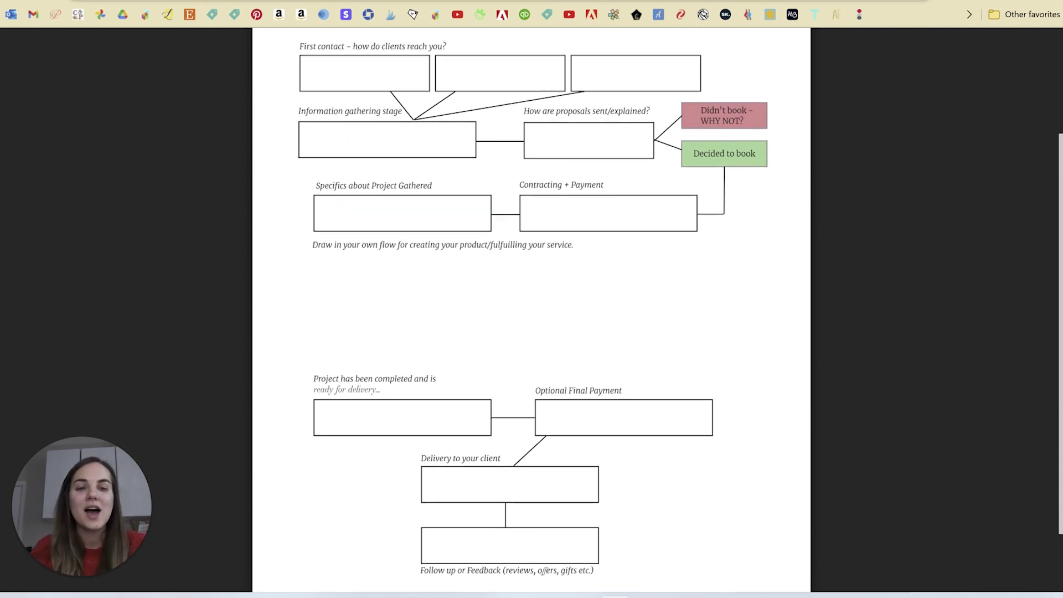
scroll(532, 310, "down", 1)
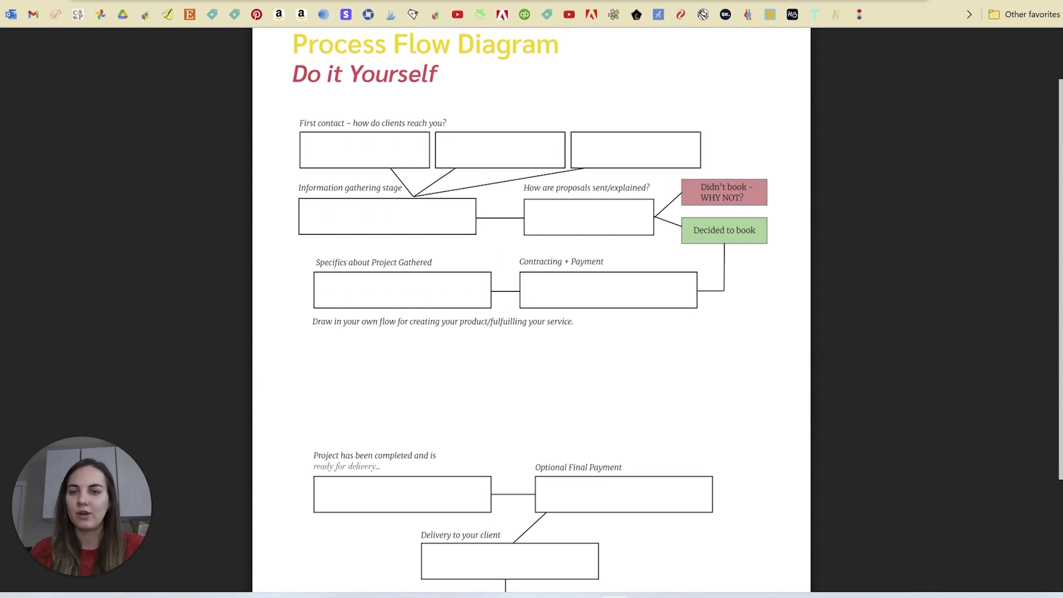
scroll(532, 310, "down", 2)
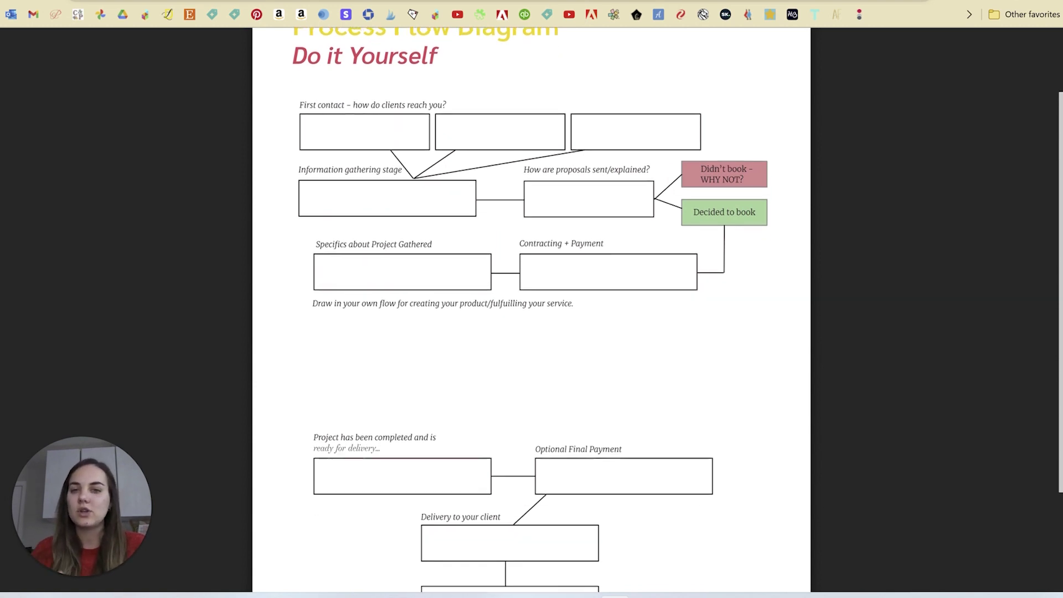
scroll(532, 310, "down", 1)
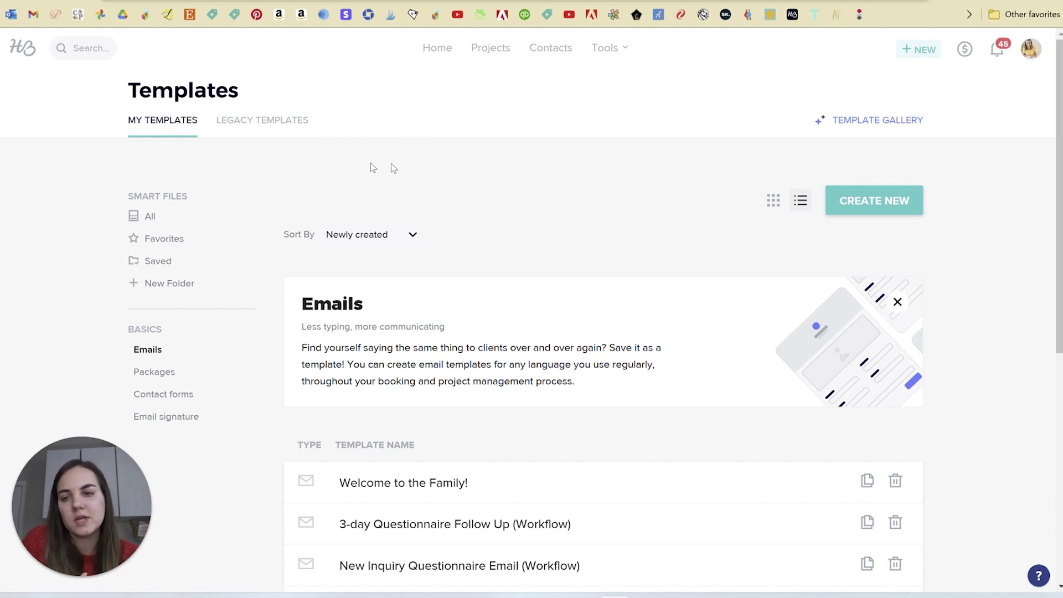
Show the package templates and open the Wax Seal package, then return to the list.
left_click(171, 373)
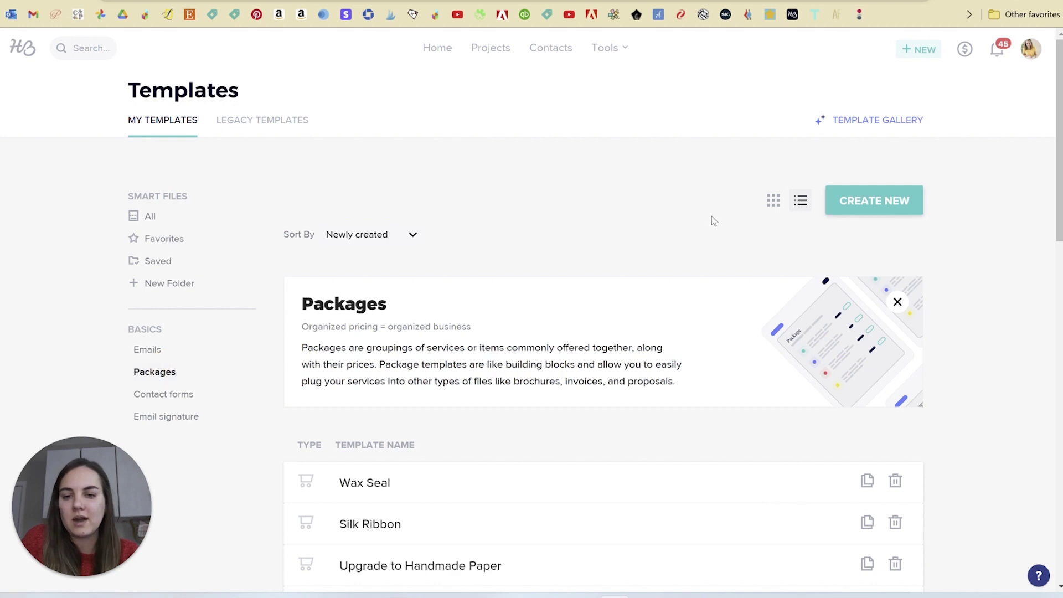
scroll(610, 223, "down", 3)
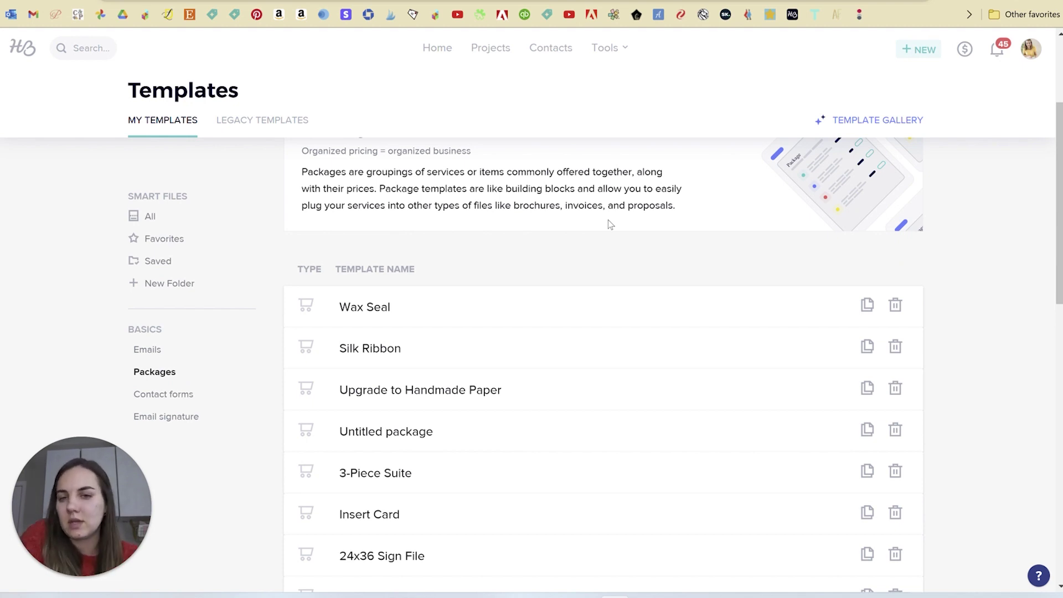
scroll(608, 223, "down", 2)
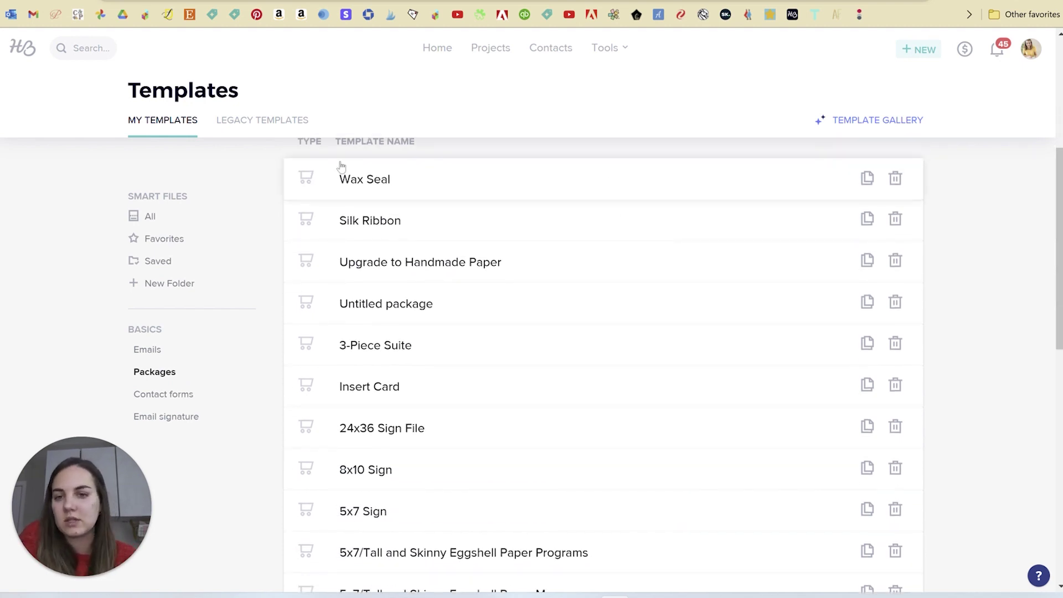
left_click(366, 179)
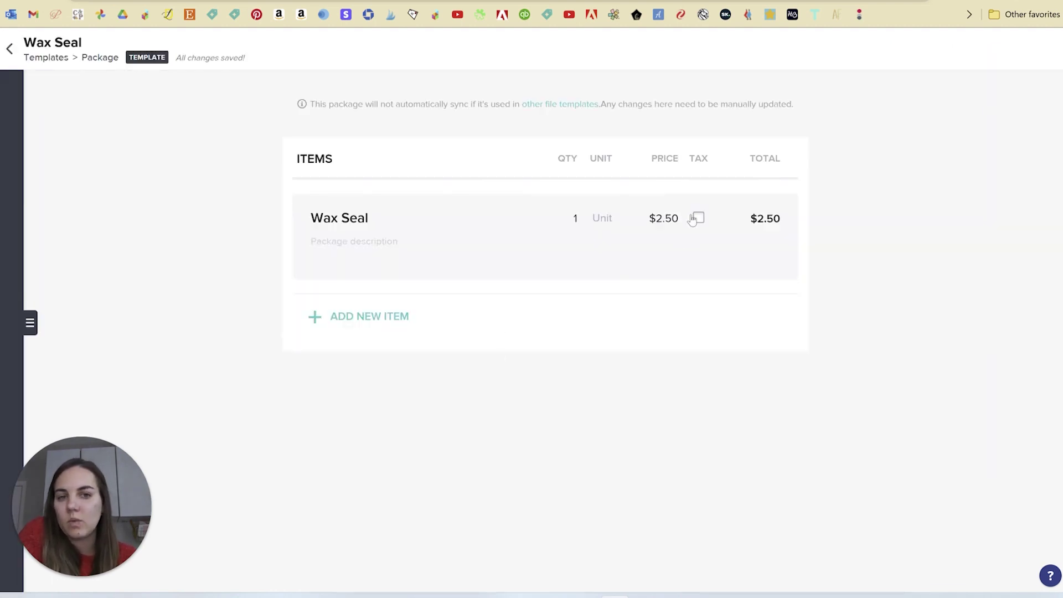
left_click(9, 48)
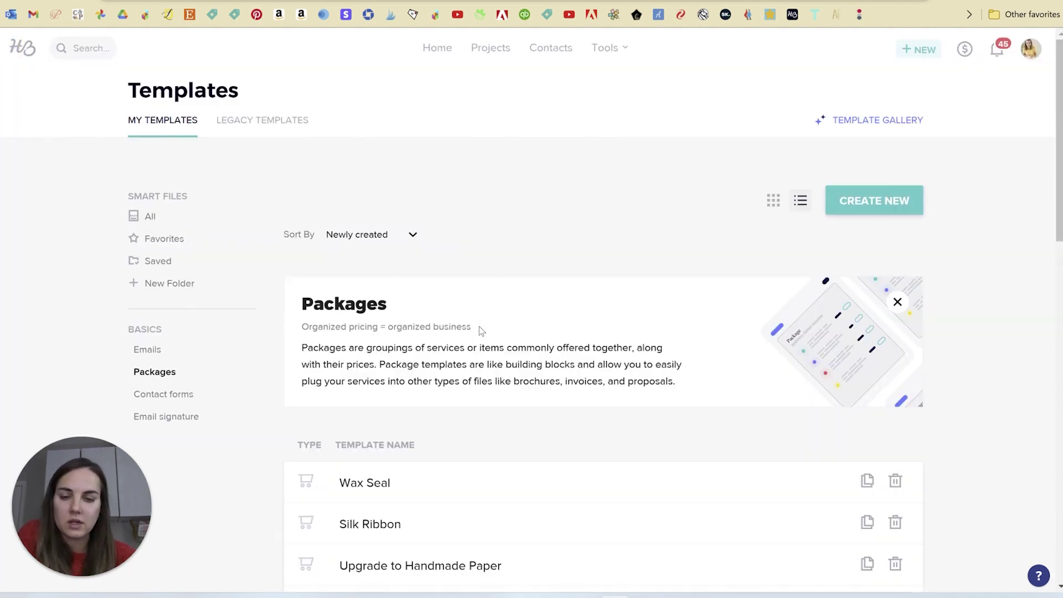
Open the 3-Piece Suite package, scroll through its items, and go back to Packages.
scroll(480, 332, "down", 5)
left_click(397, 322)
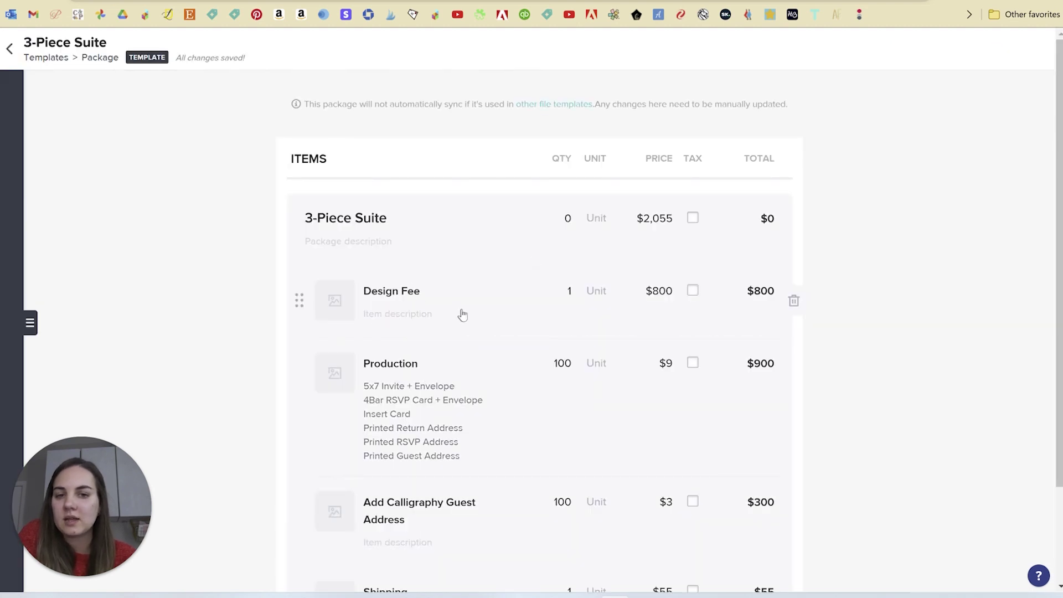
scroll(463, 313, "down", 2)
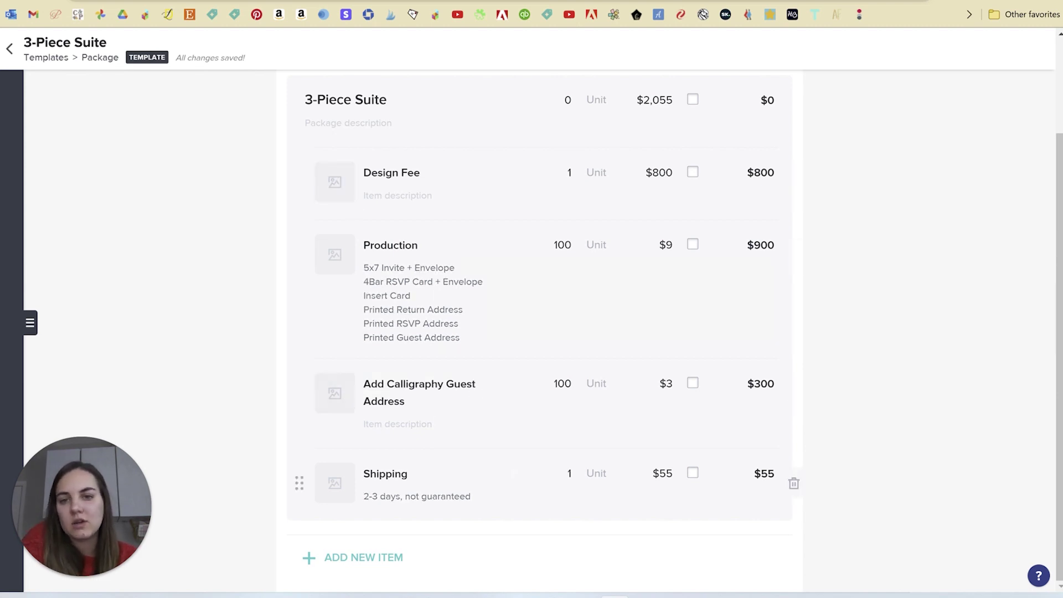
scroll(570, 444, "up", 3)
scroll(571, 445, "down", 3)
scroll(570, 444, "up", 1)
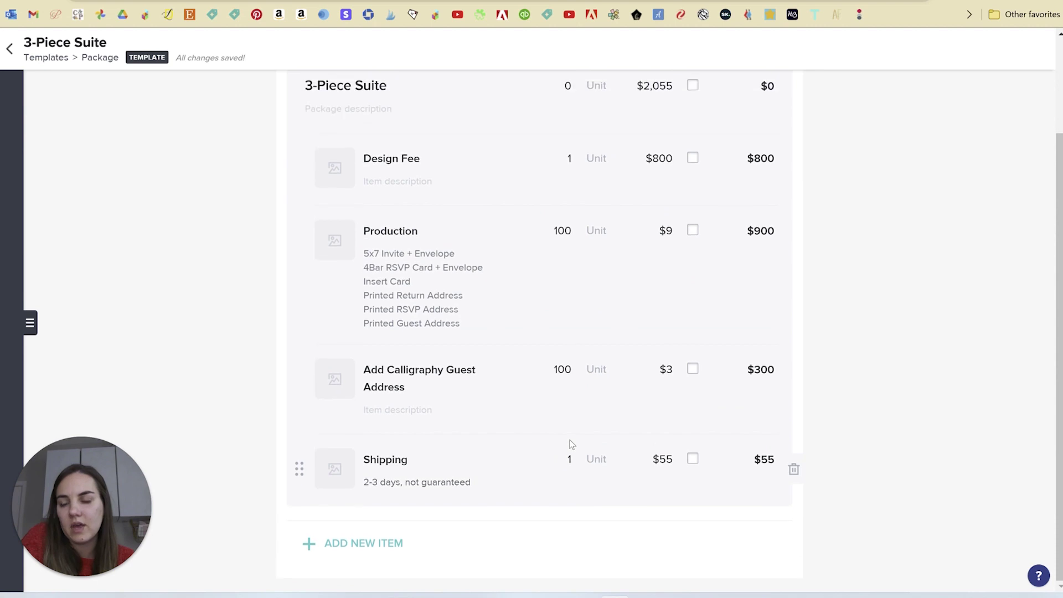
left_click(8, 57)
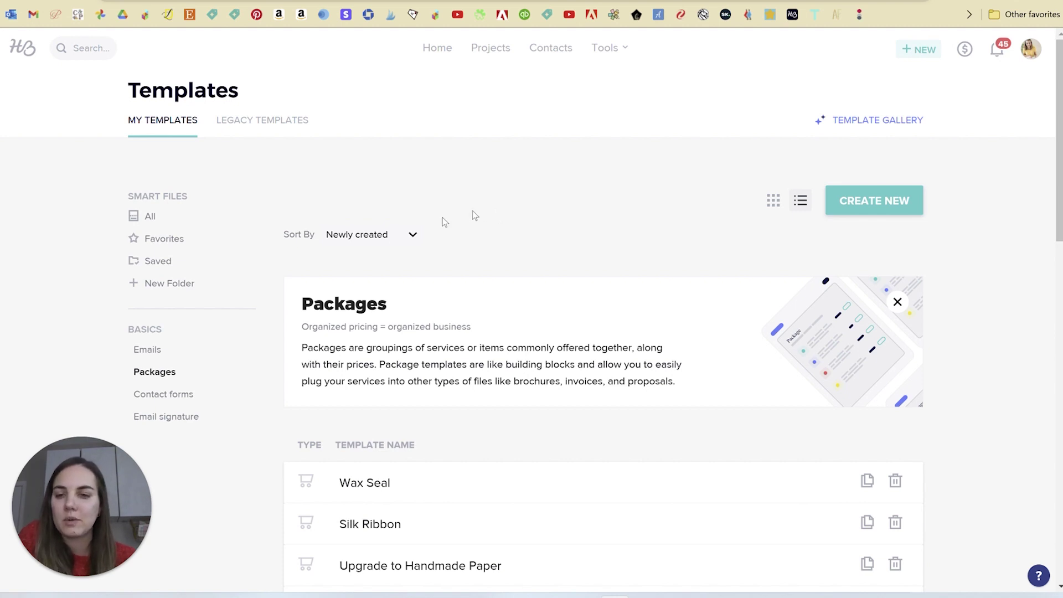
Show the email templates and view the 3-Day File Reminder (default) email.
left_click(160, 352)
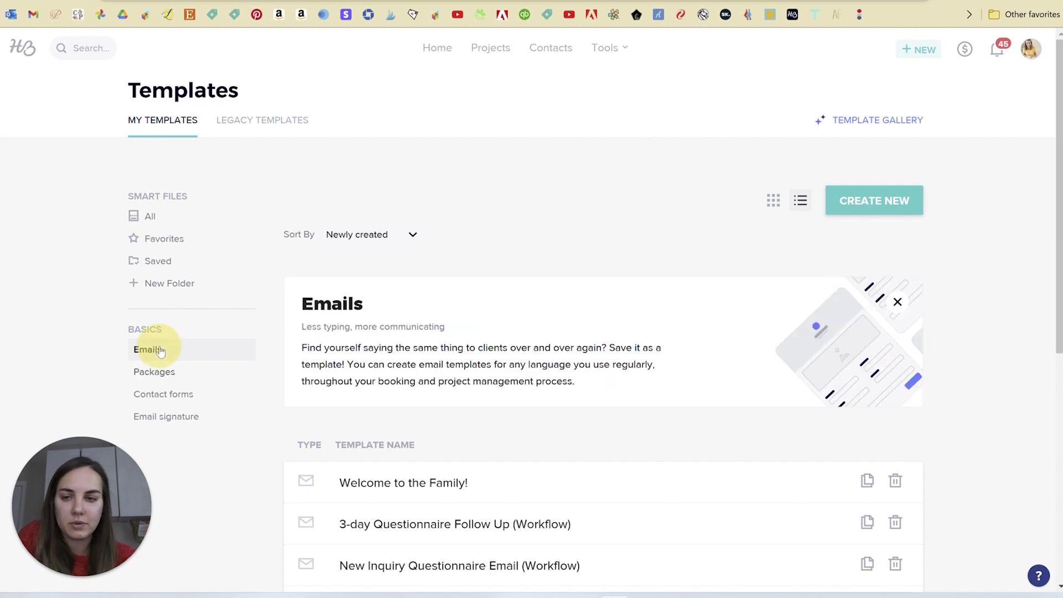
scroll(609, 225, "down", 1)
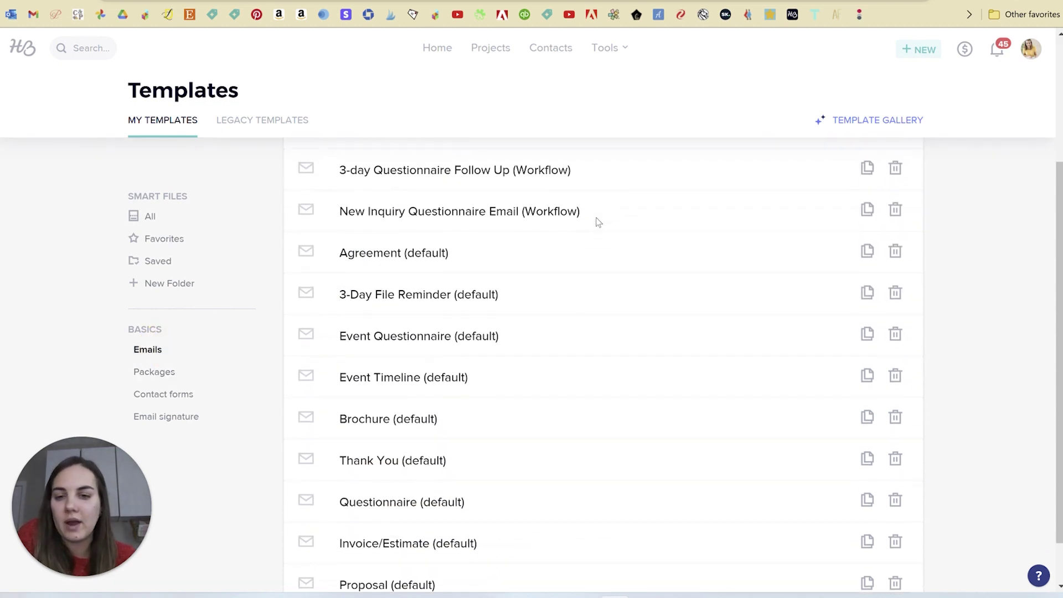
left_click(430, 303)
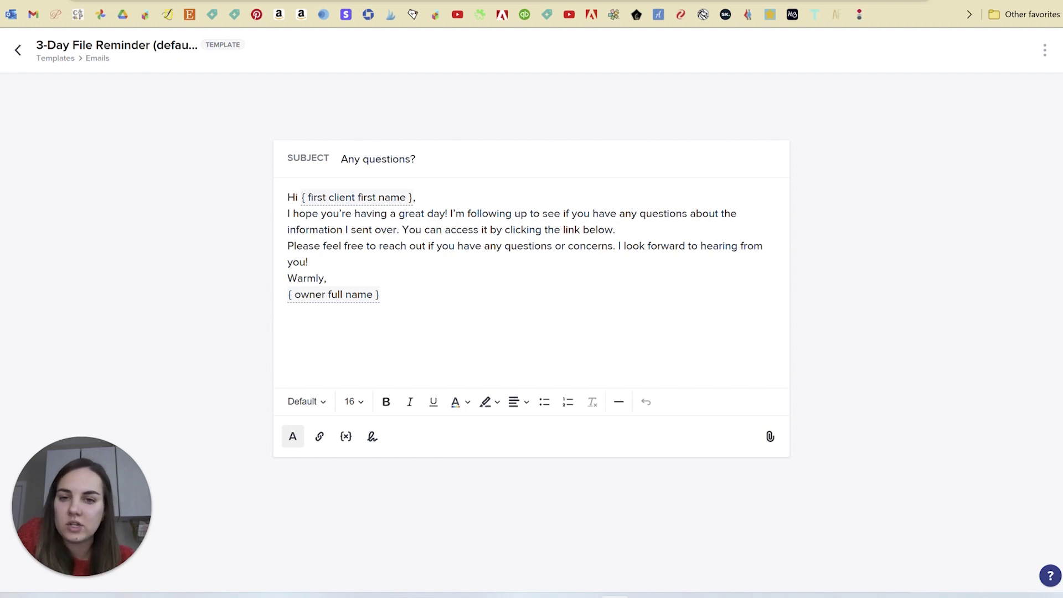
left_click(20, 52)
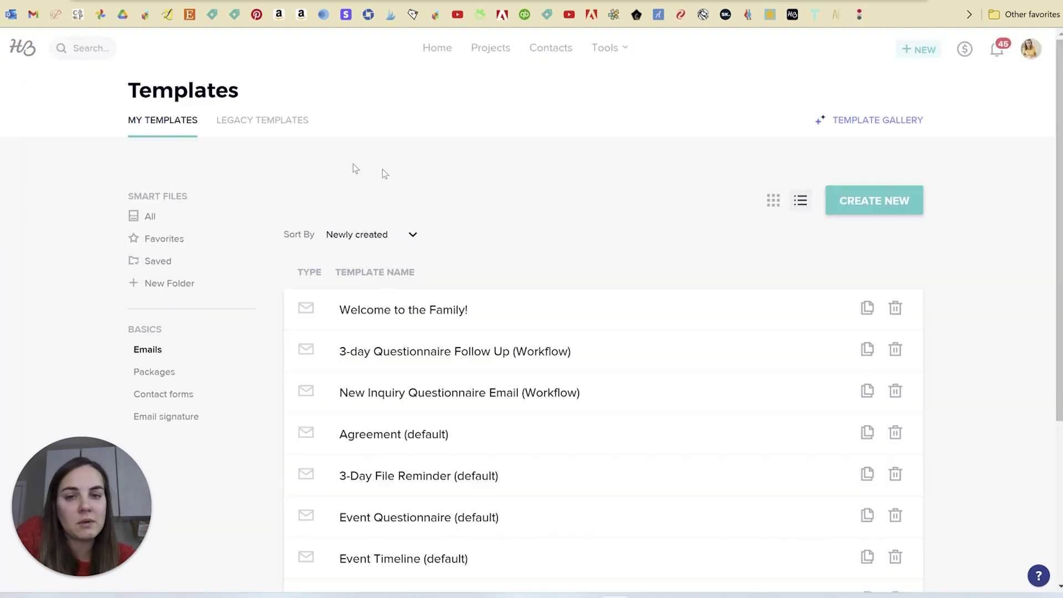
View the Thank You (default) email template, then show all smart file templates.
scroll(523, 304, "down", 5)
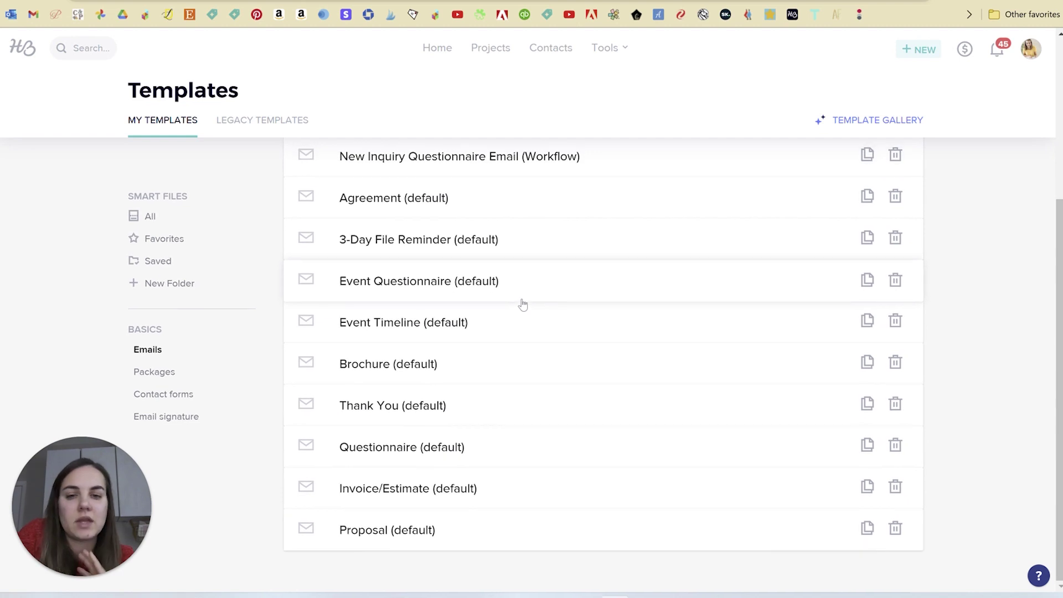
left_click(382, 405)
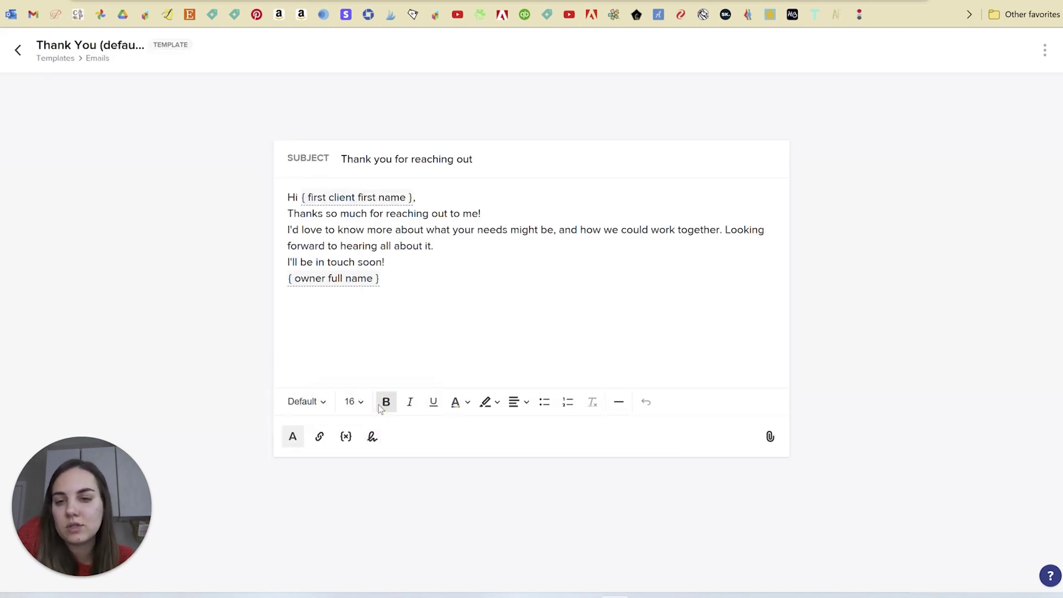
left_click(20, 49)
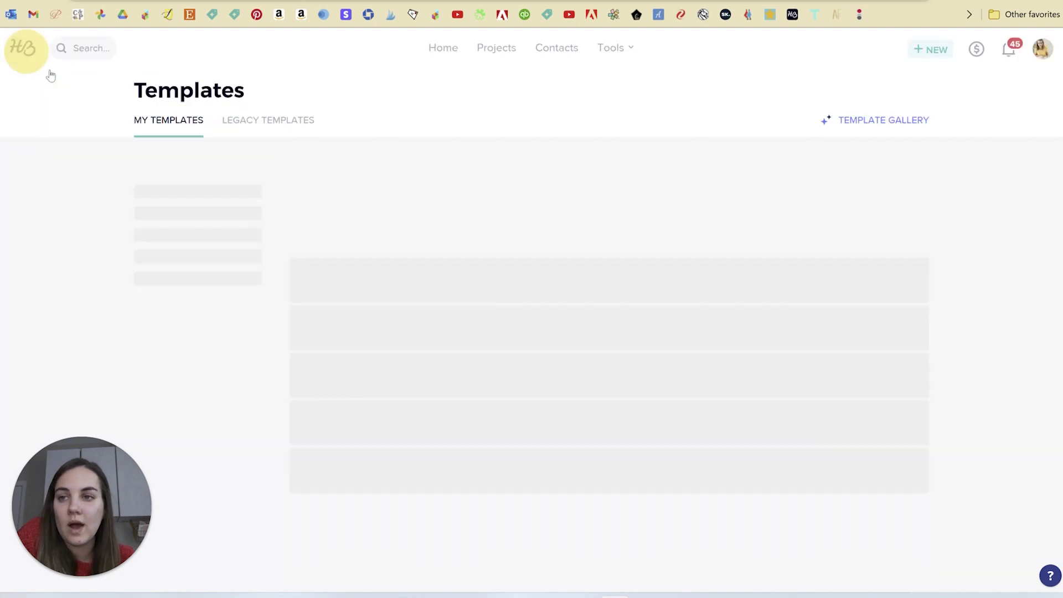
scroll(399, 332, "down", 4)
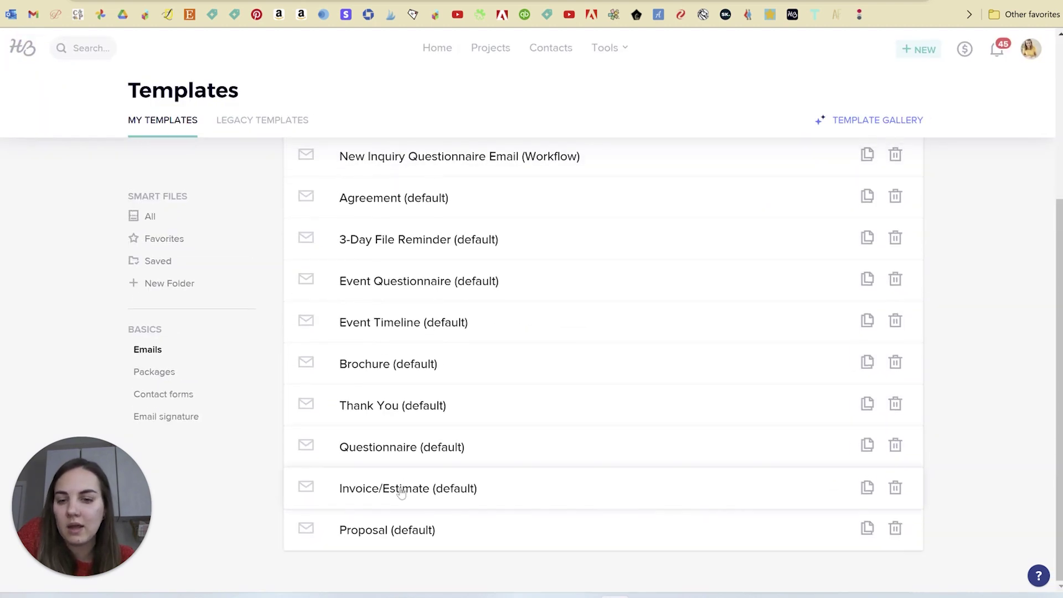
scroll(390, 529, "up", 3)
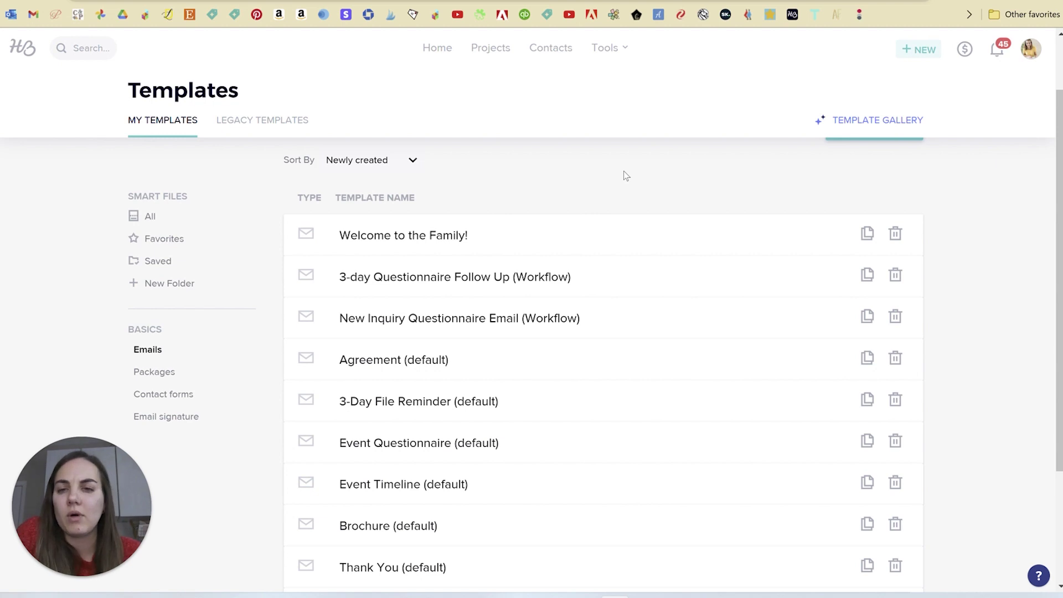
scroll(626, 175, "up", 1)
scroll(627, 176, "up", 2)
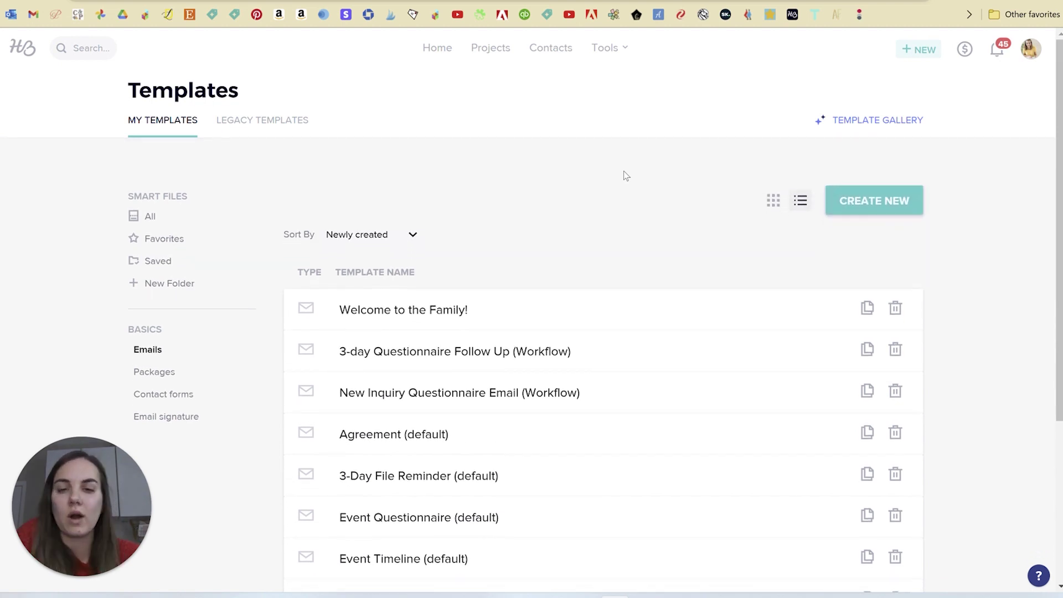
left_click(176, 126)
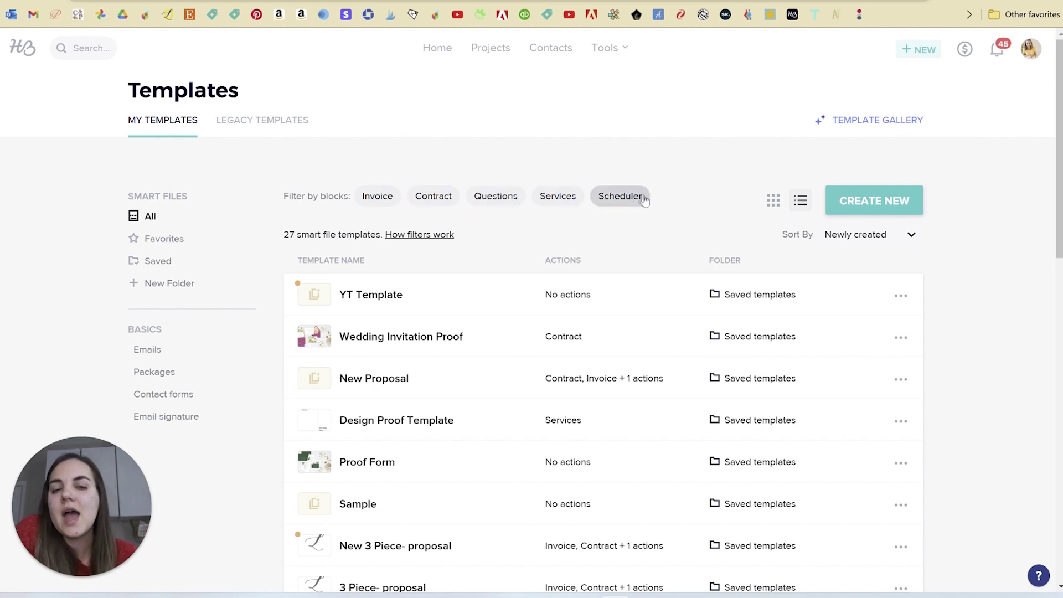
Open the Wedding Invitation Proof template and jump to its Invitation page.
left_click(372, 336)
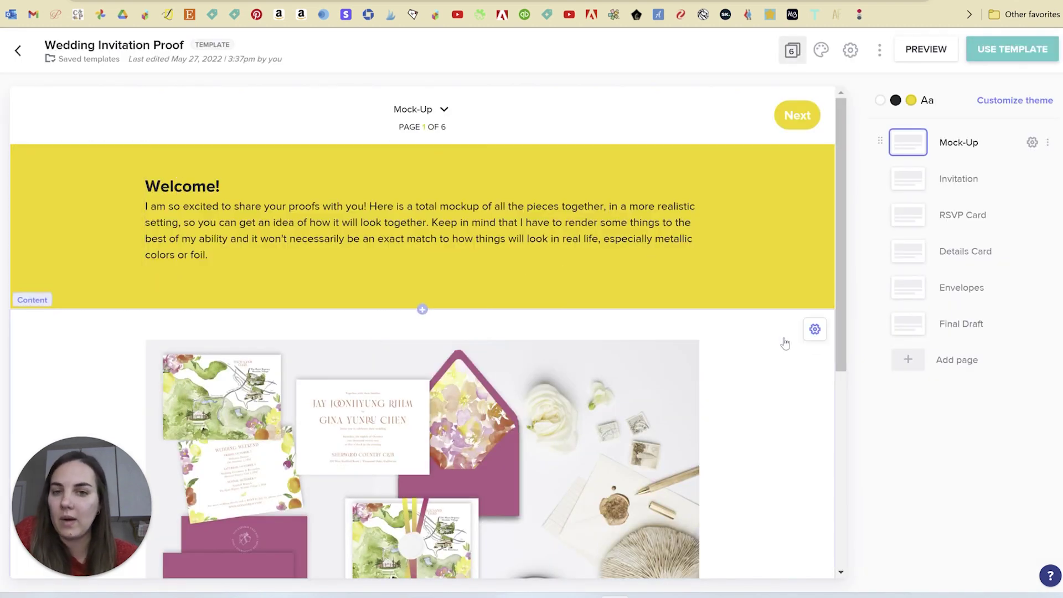
left_click_drag(840, 201, 889, 222)
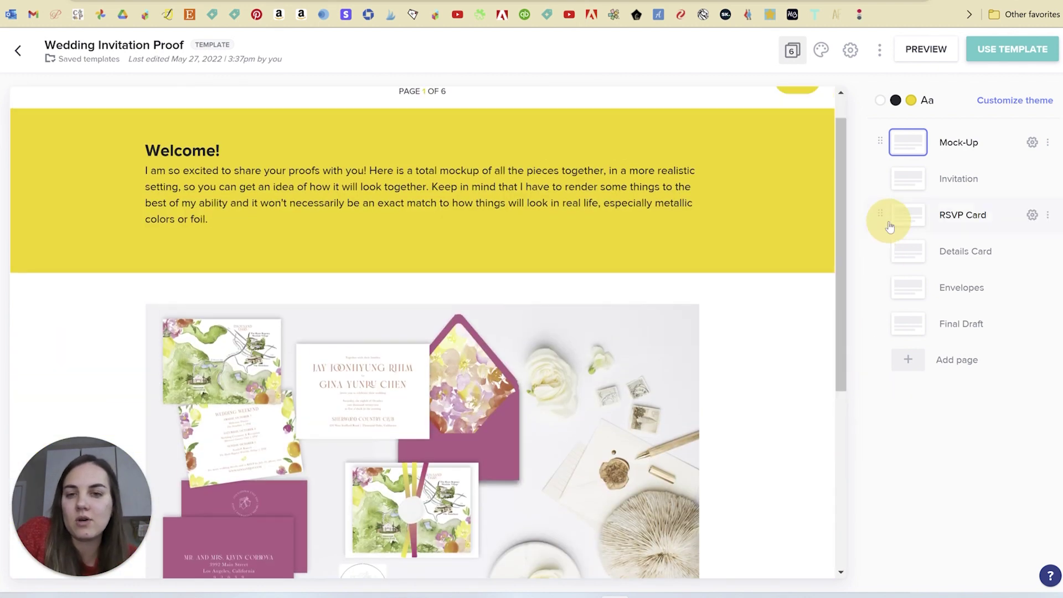
scroll(422, 110, "up", 1)
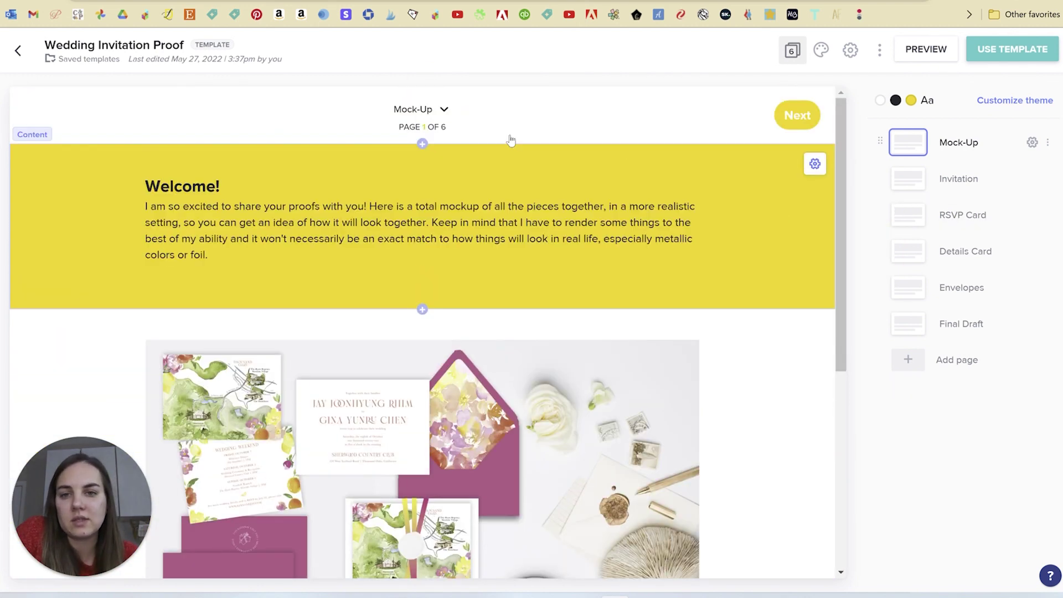
left_click(424, 111)
left_click(446, 167)
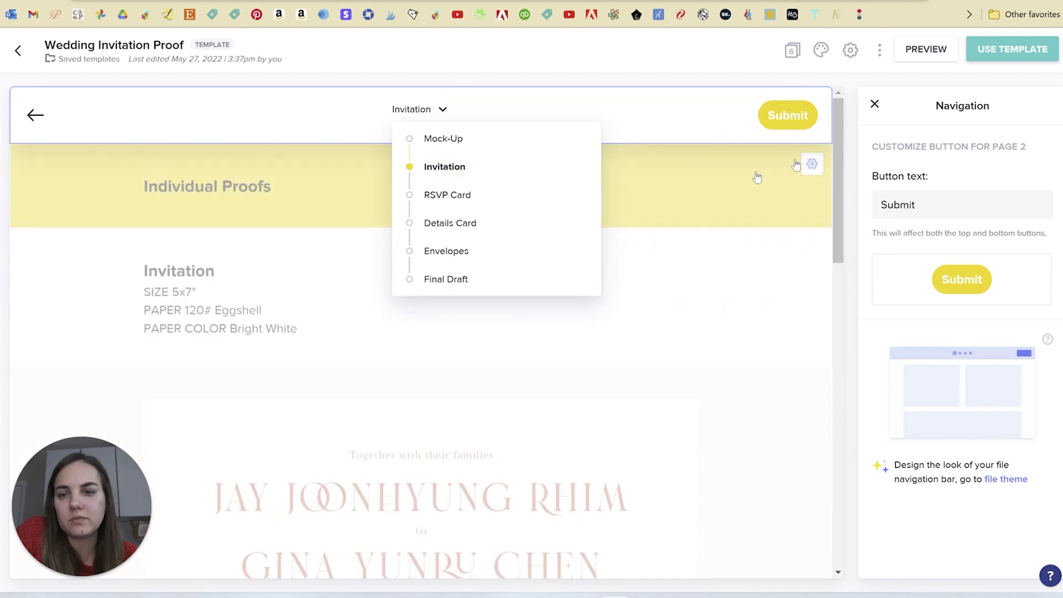
left_click_drag(837, 144, 821, 387)
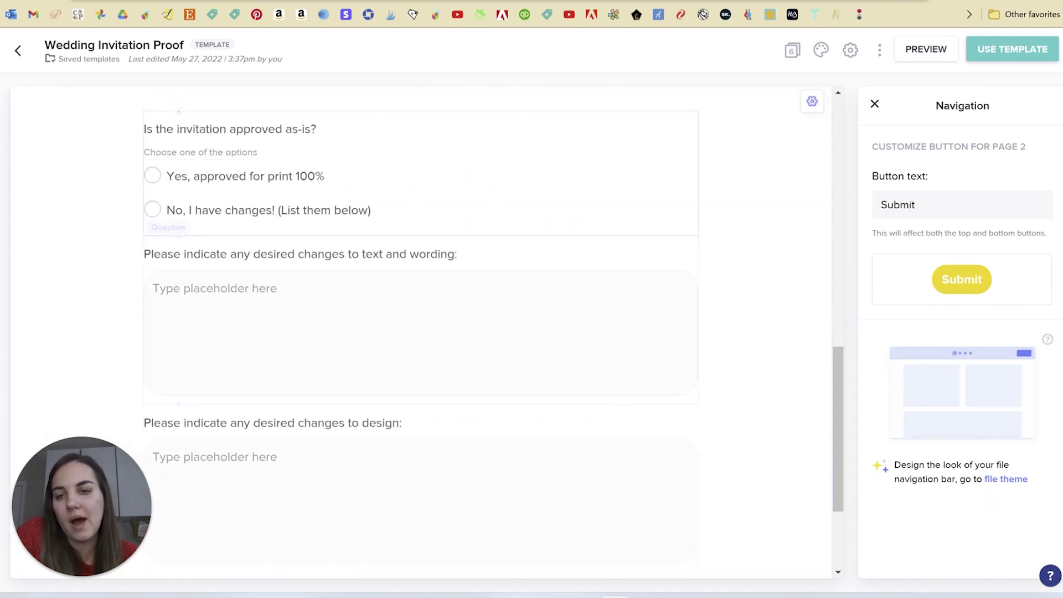
scroll(317, 425, "down", 3)
scroll(318, 425, "up", 15)
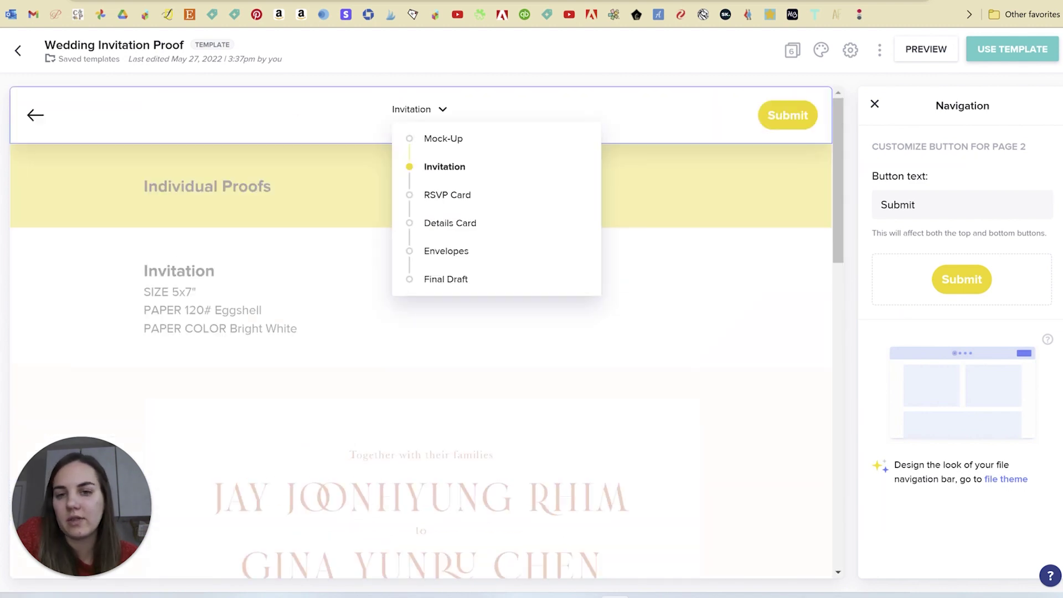
Review the Final Draft page's mockup image and Proof Approval section, then close the template.
left_click(786, 116)
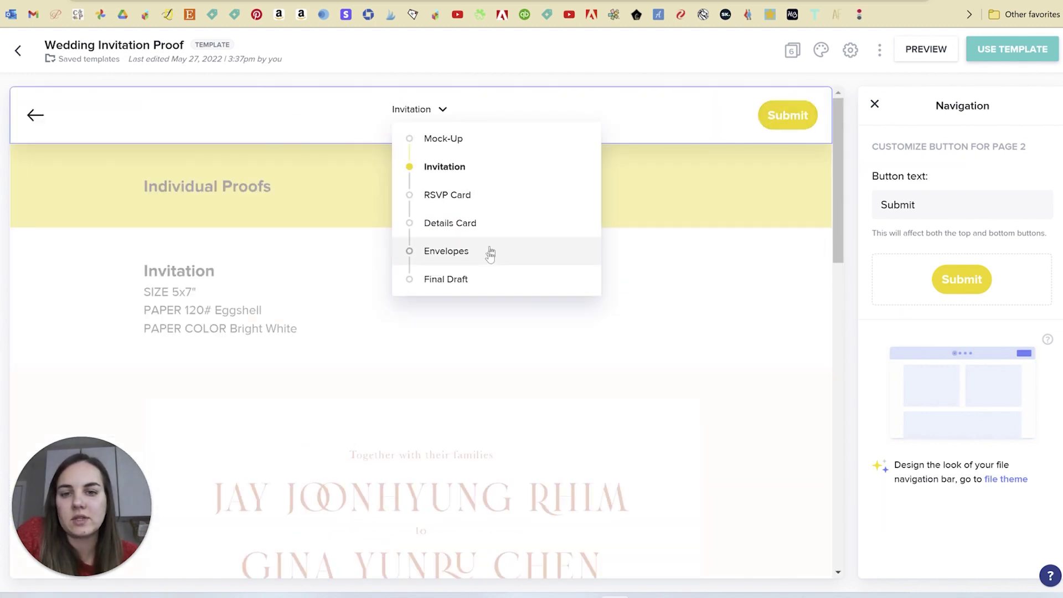
left_click(489, 280)
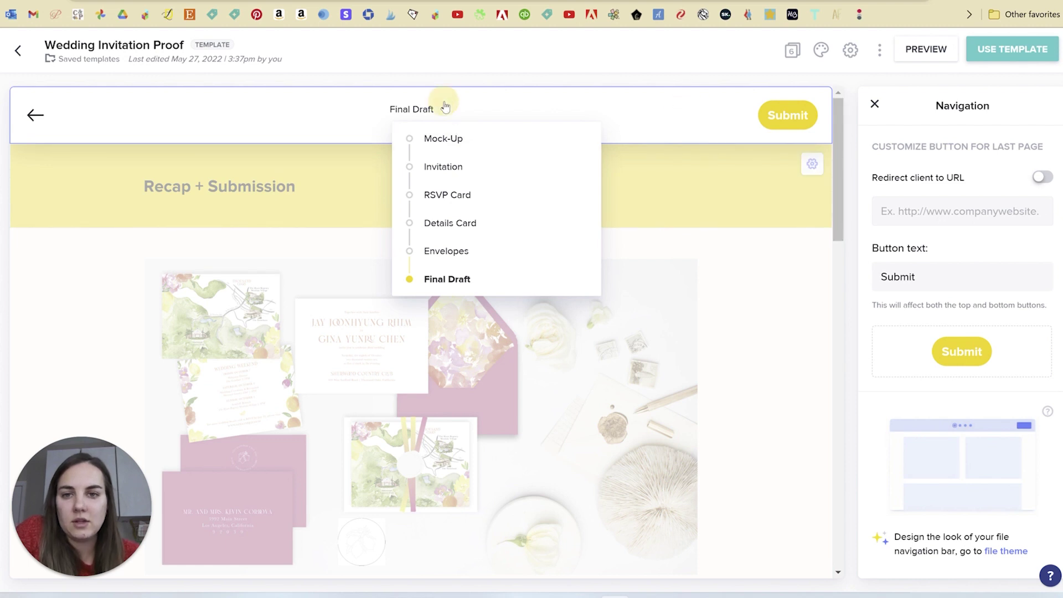
scroll(833, 157, "down", 4)
left_click(742, 254)
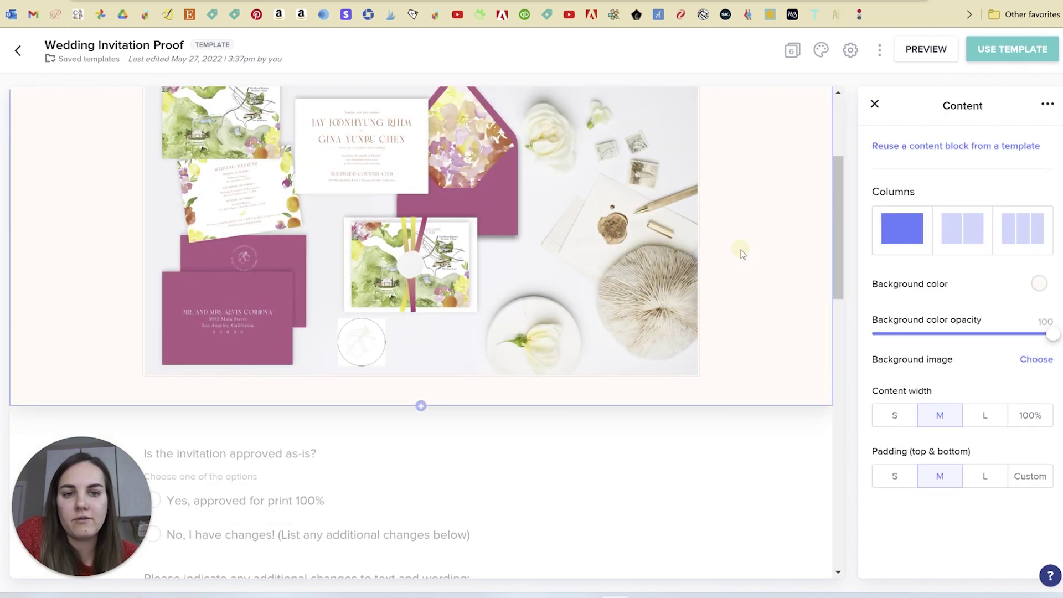
scroll(742, 254, "up", 3)
scroll(743, 255, "down", 7)
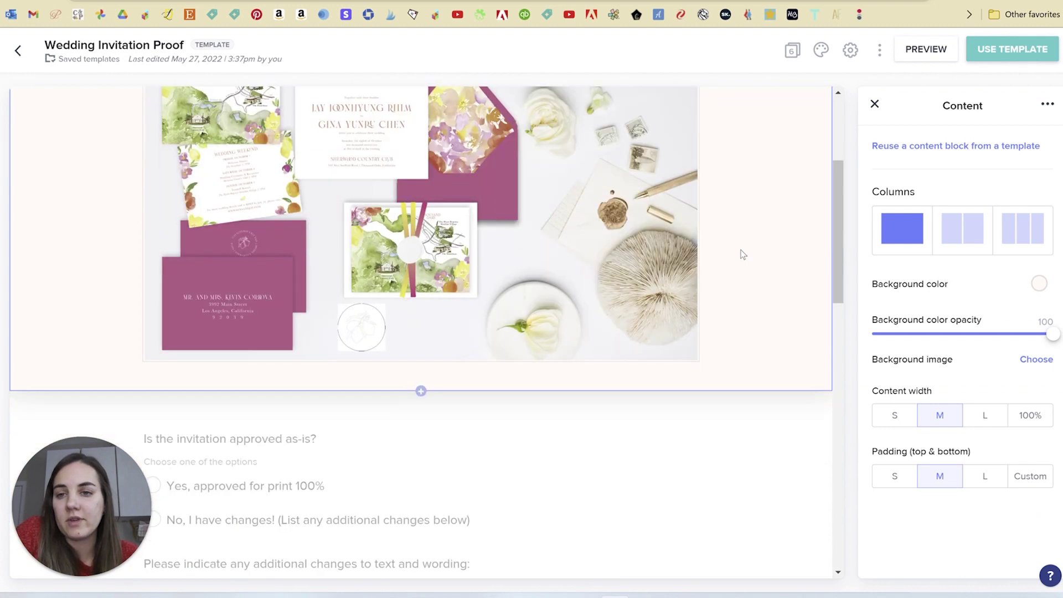
scroll(421, 333, "down", 5)
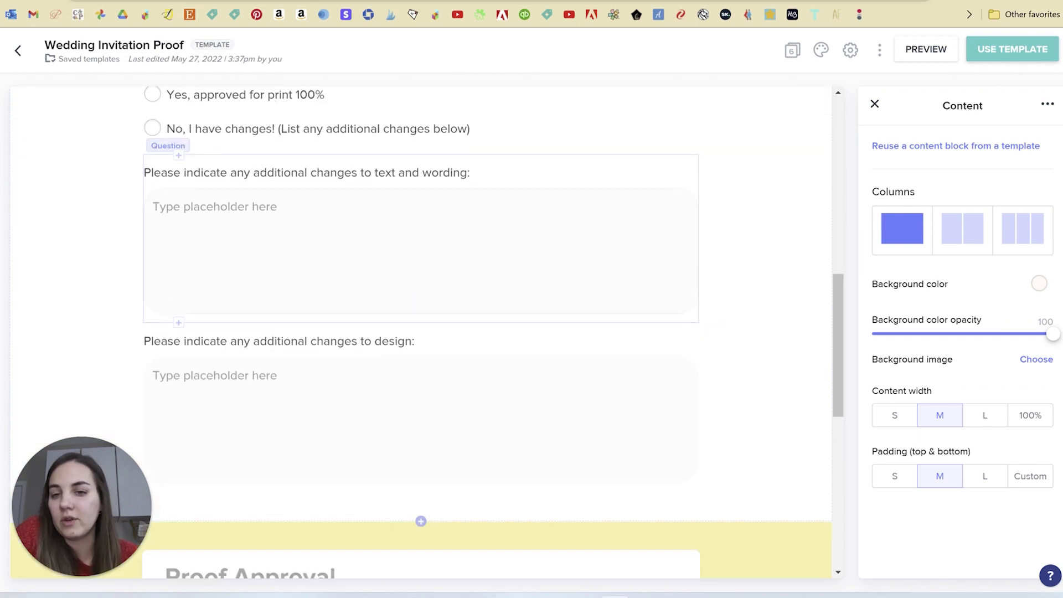
scroll(345, 471, "up", 3)
scroll(345, 471, "down", 1)
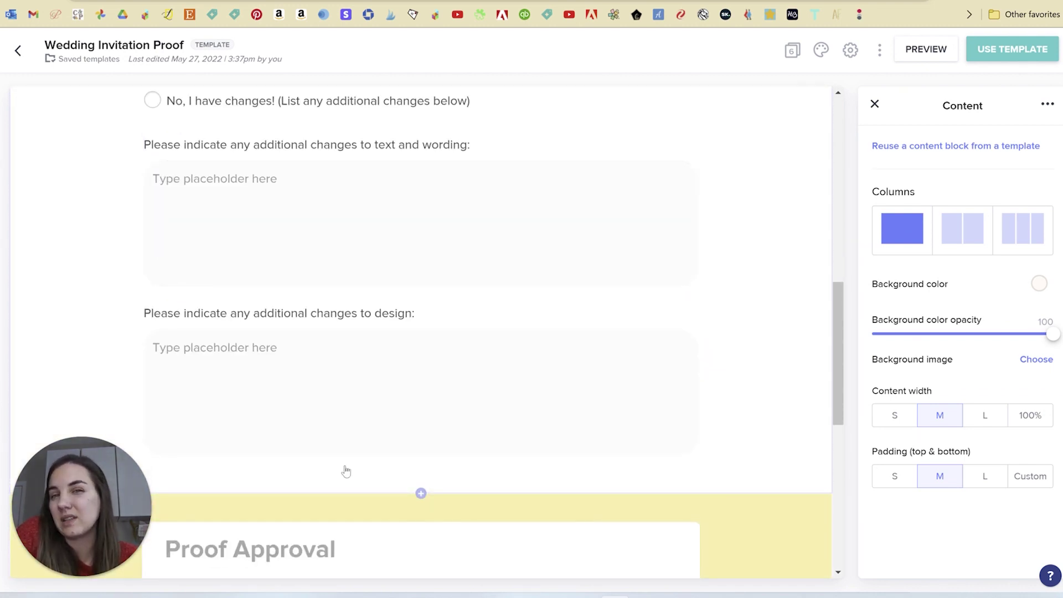
scroll(346, 472, "up", 3)
scroll(168, 352, "down", 5)
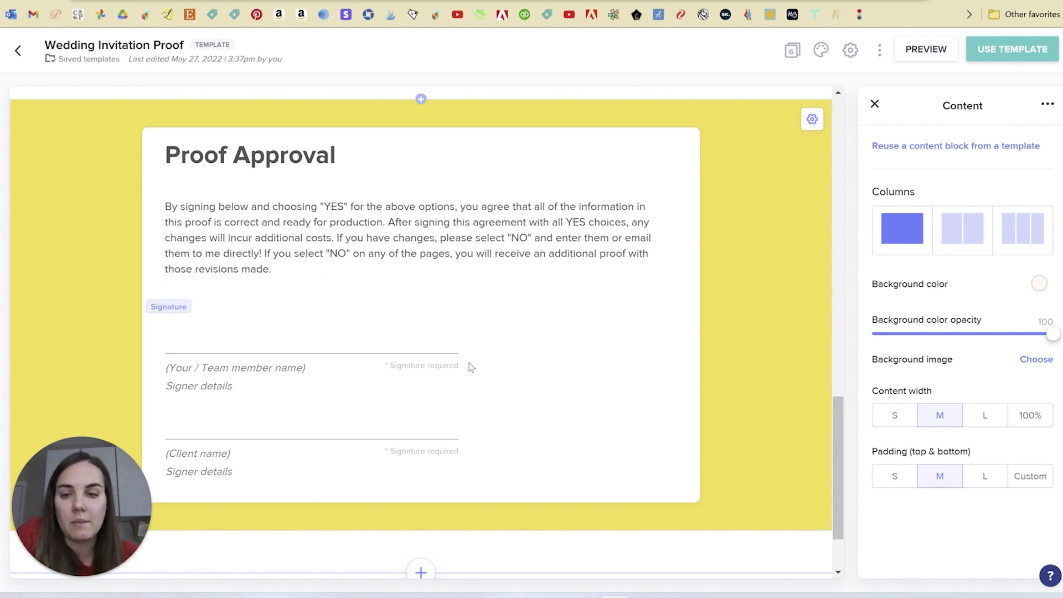
scroll(471, 367, "down", 3)
scroll(472, 367, "up", 3)
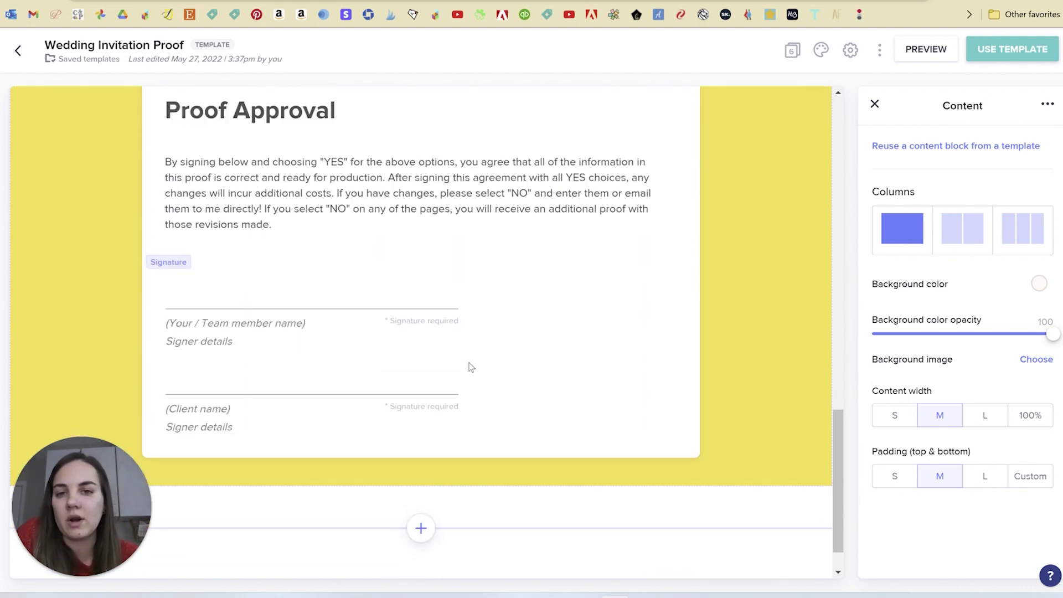
scroll(471, 367, "down", 2)
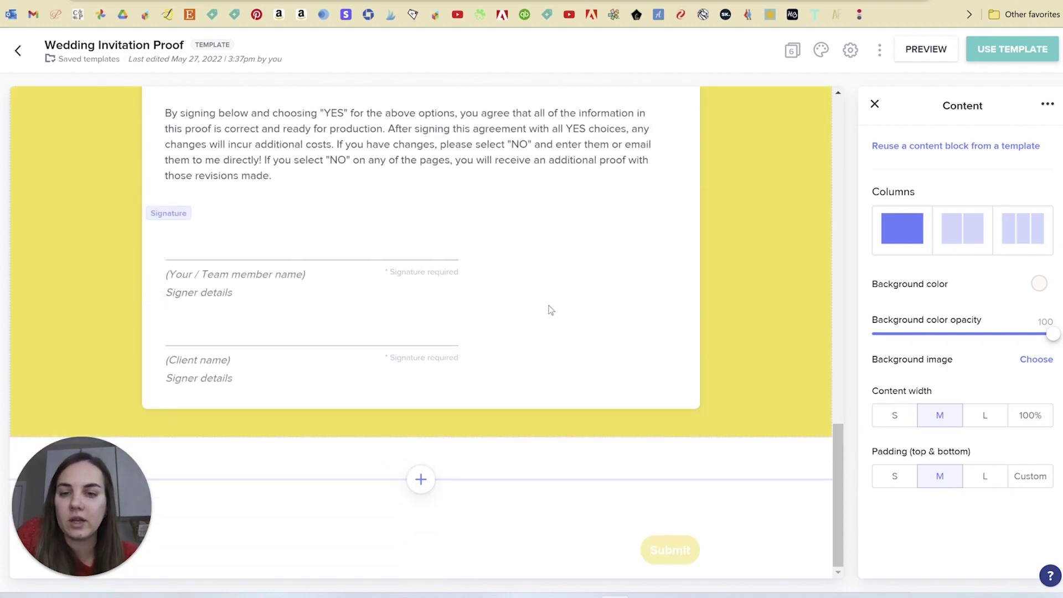
scroll(549, 309, "up", 3)
scroll(548, 309, "down", 1)
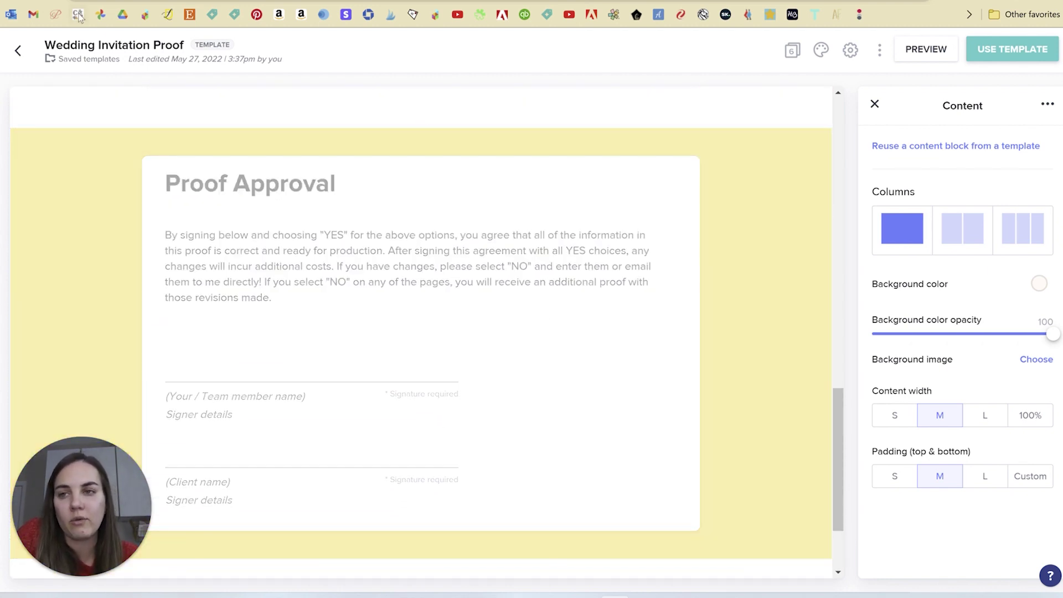
left_click(19, 51)
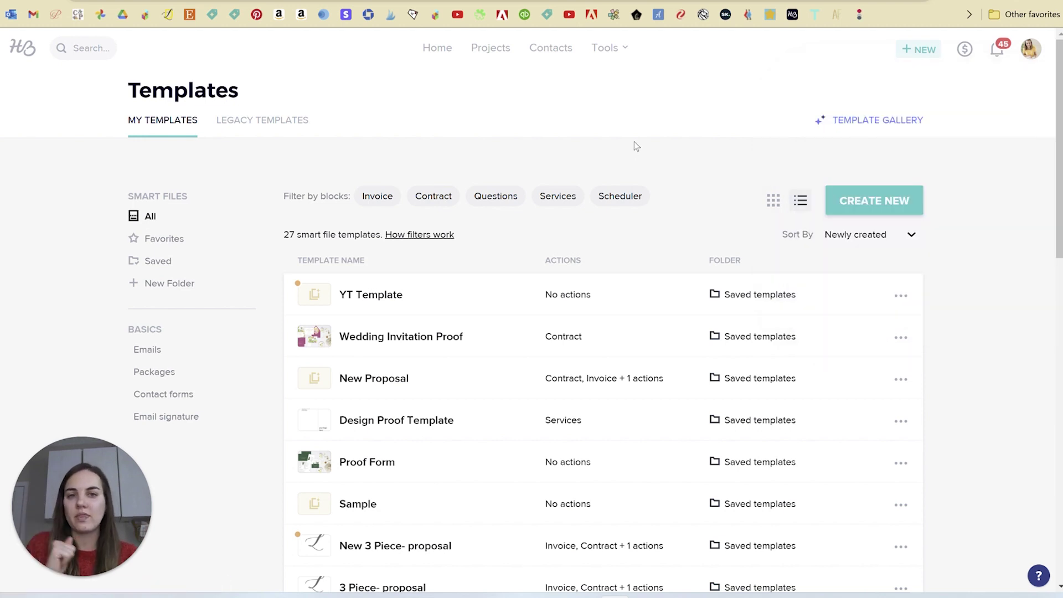
Switch from the Wedding Invitation Proof template to the Projects pipeline view.
mouse_move(606, 46)
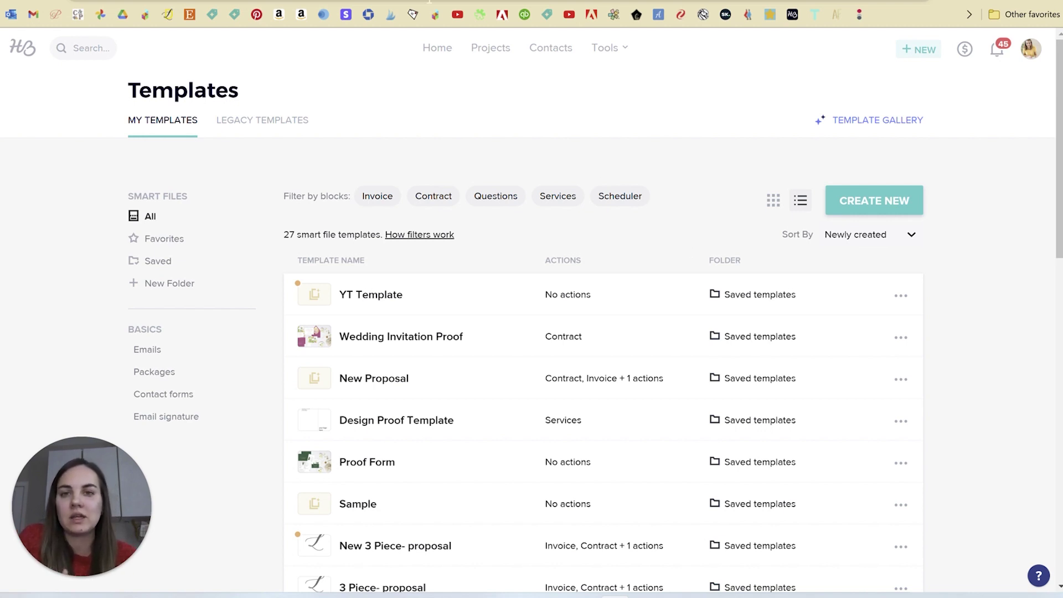
left_click(476, 49)
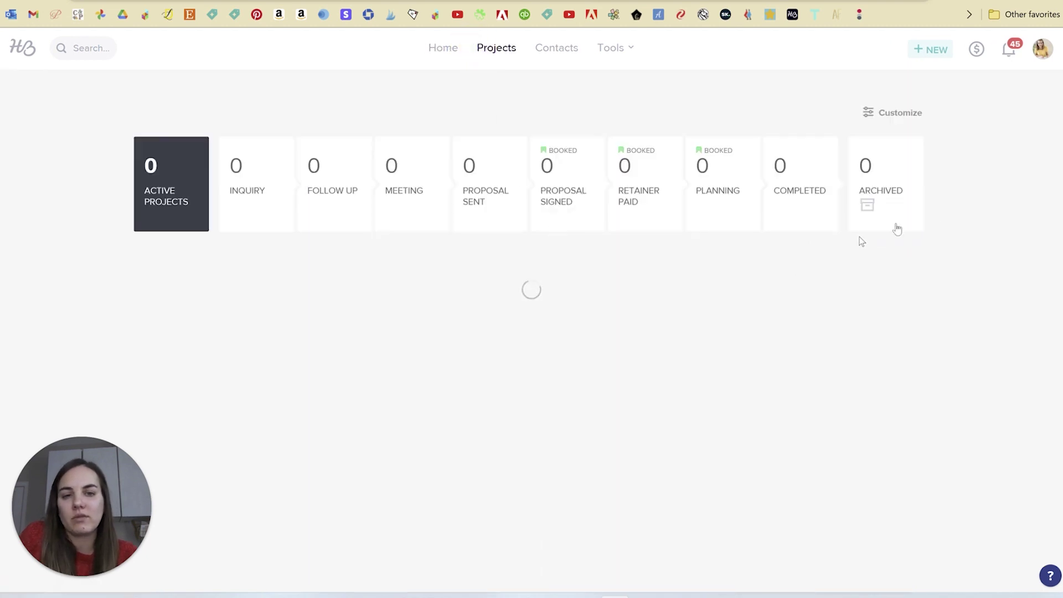